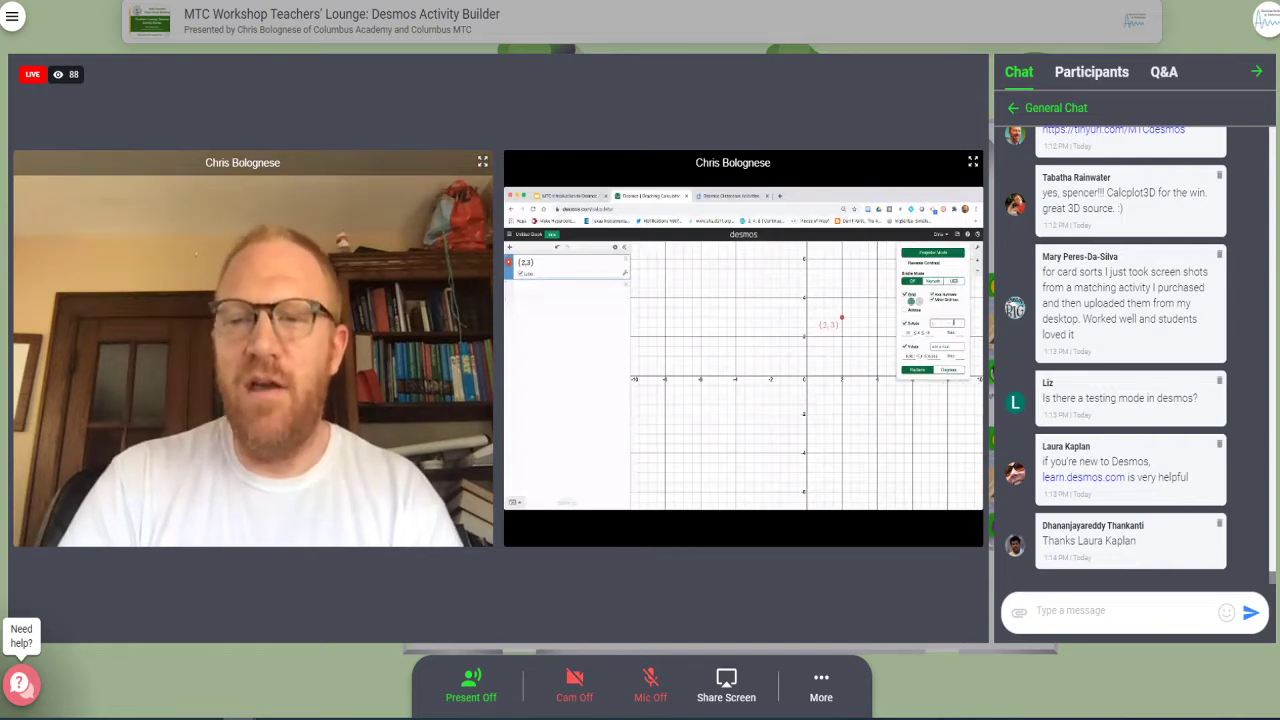
Step: Examine the x-axis range and step options in the graph settings, and close the settings
left_click(973, 169)
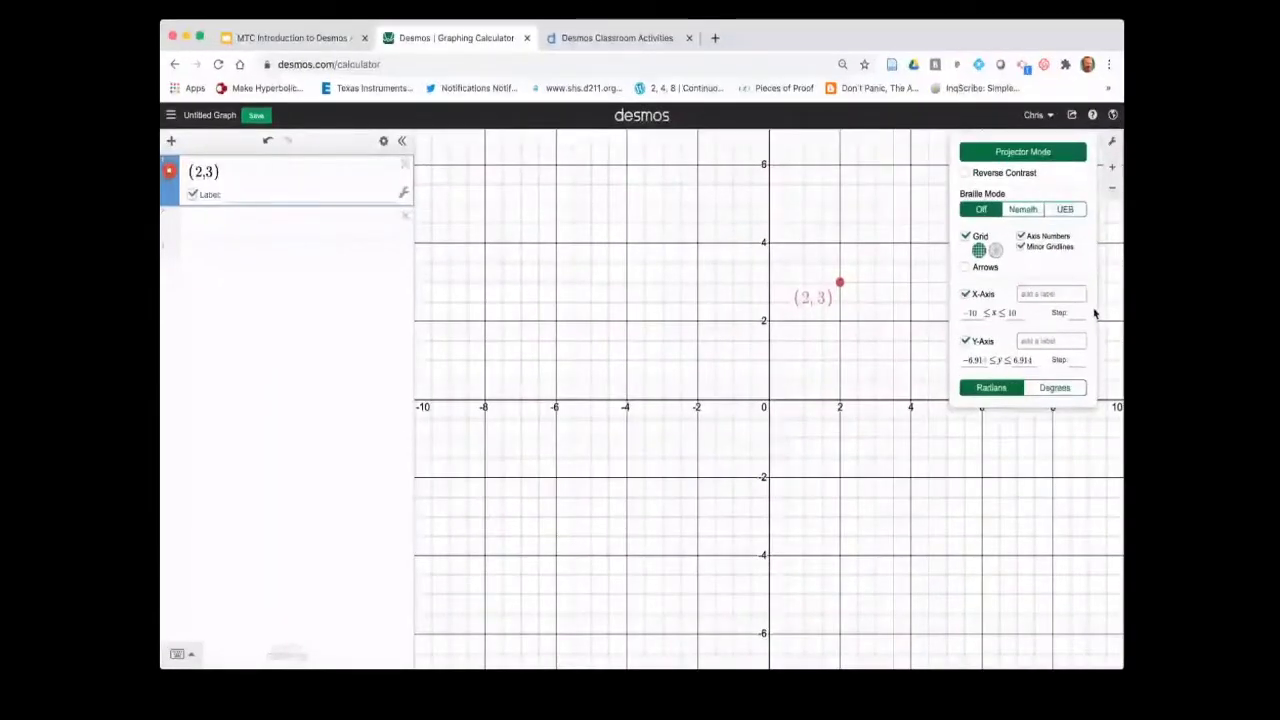
left_click(1068, 316)
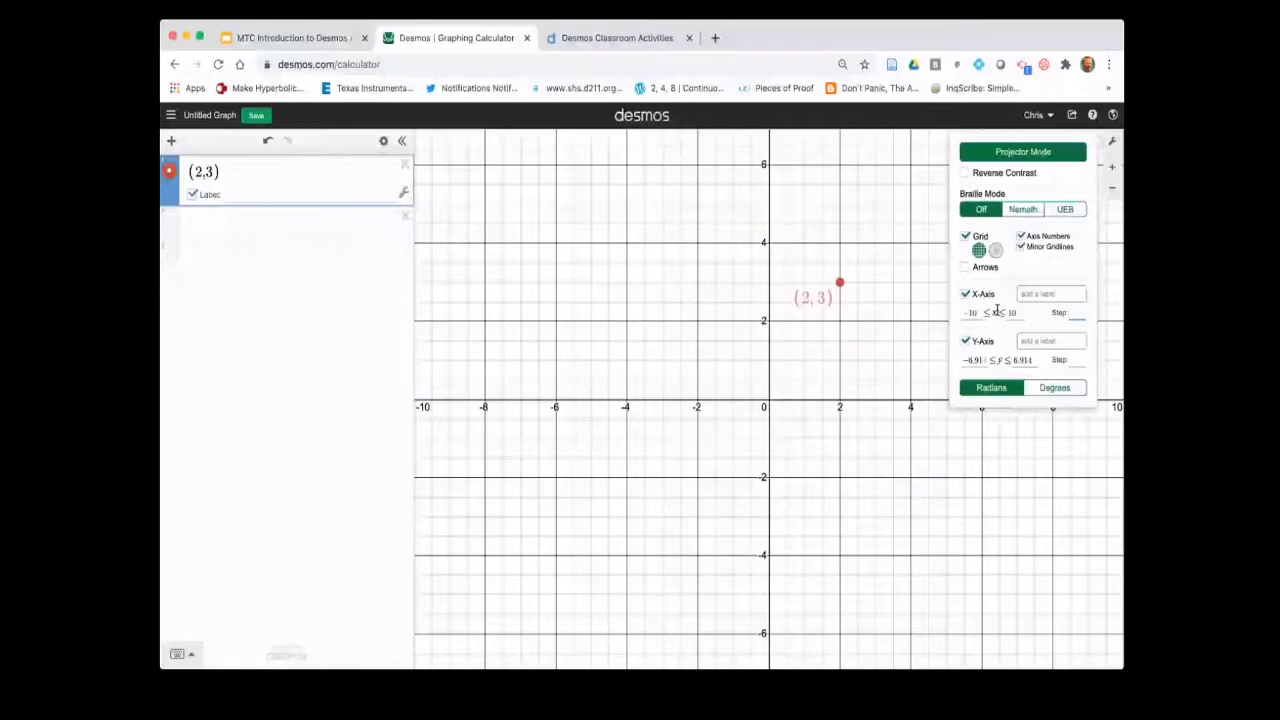
left_click(957, 201)
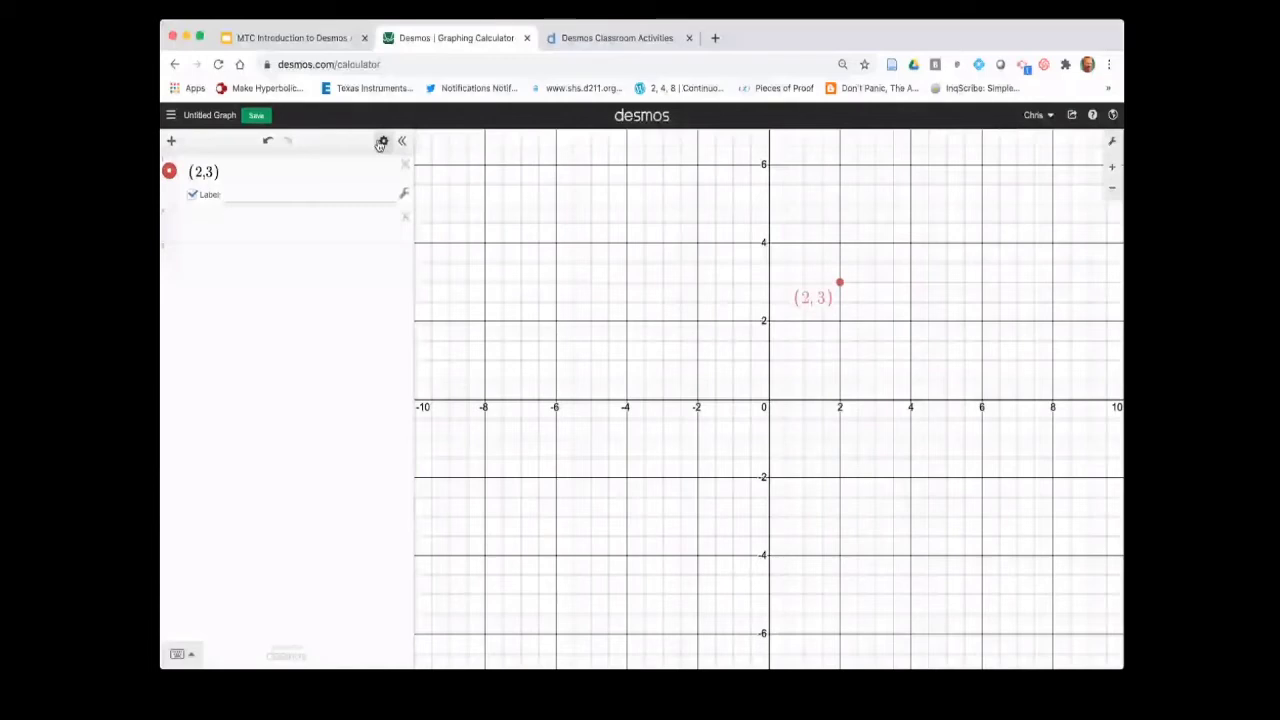
Step: Replace the point (2,3) with the line y = 2x + 3, rewritten in function notation as f(x) = 2x + 3
key("ctrl+z")
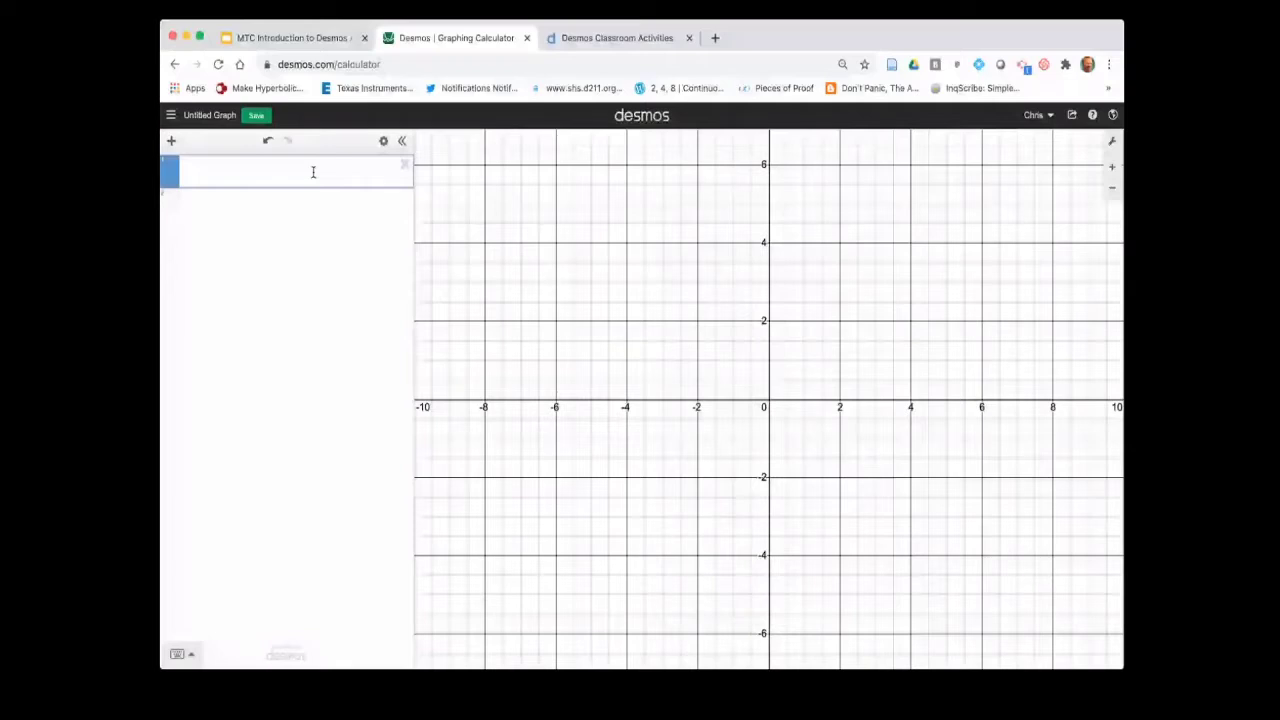
type("2x+3")
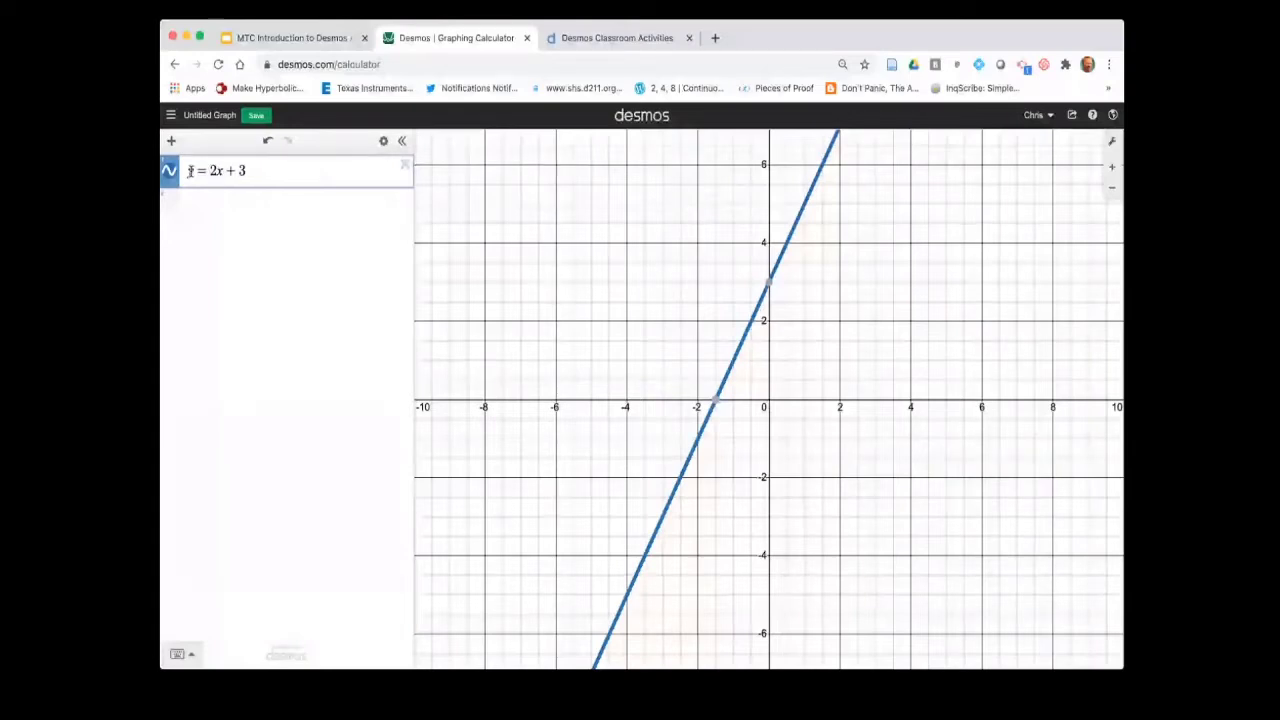
key("BackSpace")
key("BackSpace")
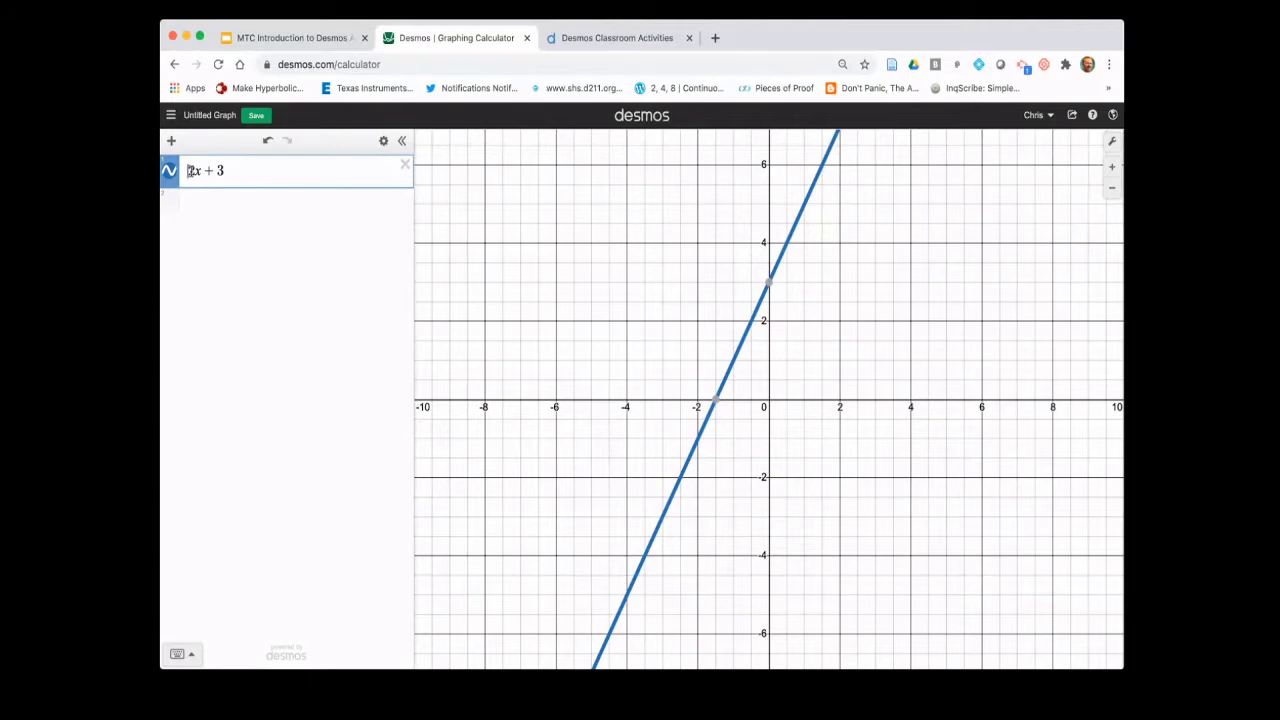
type("f(x)=")
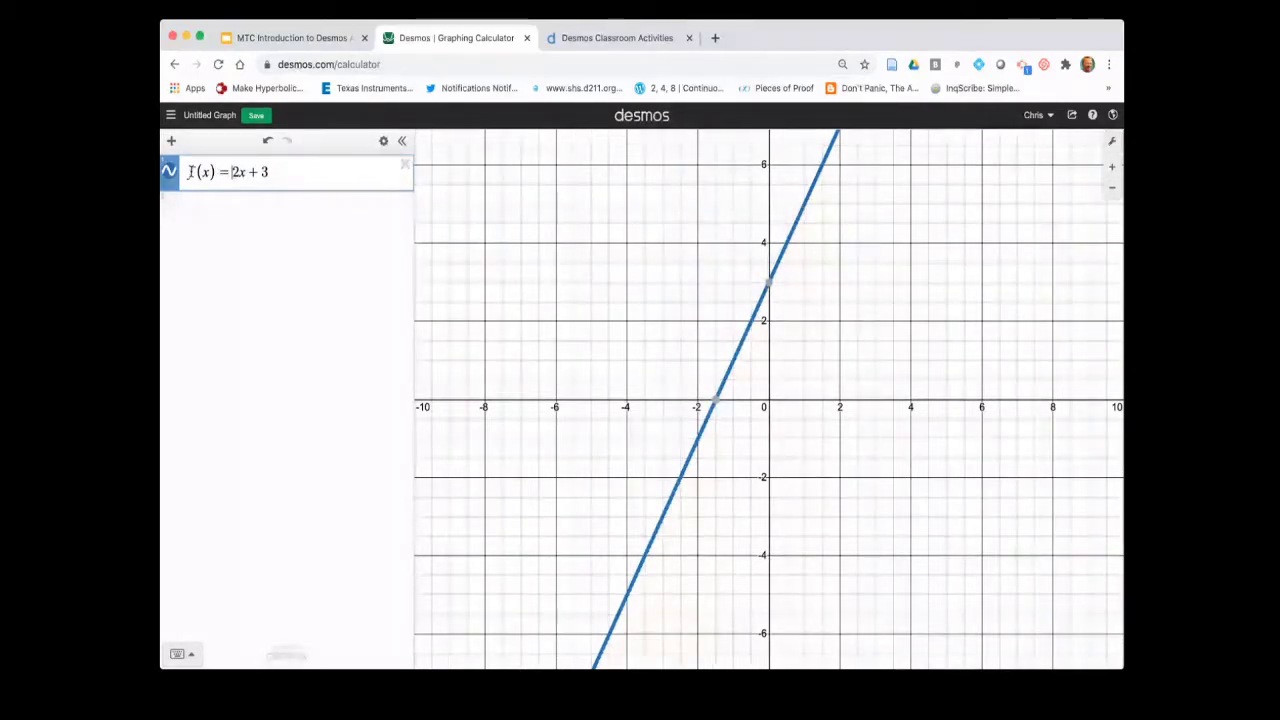
key("Return")
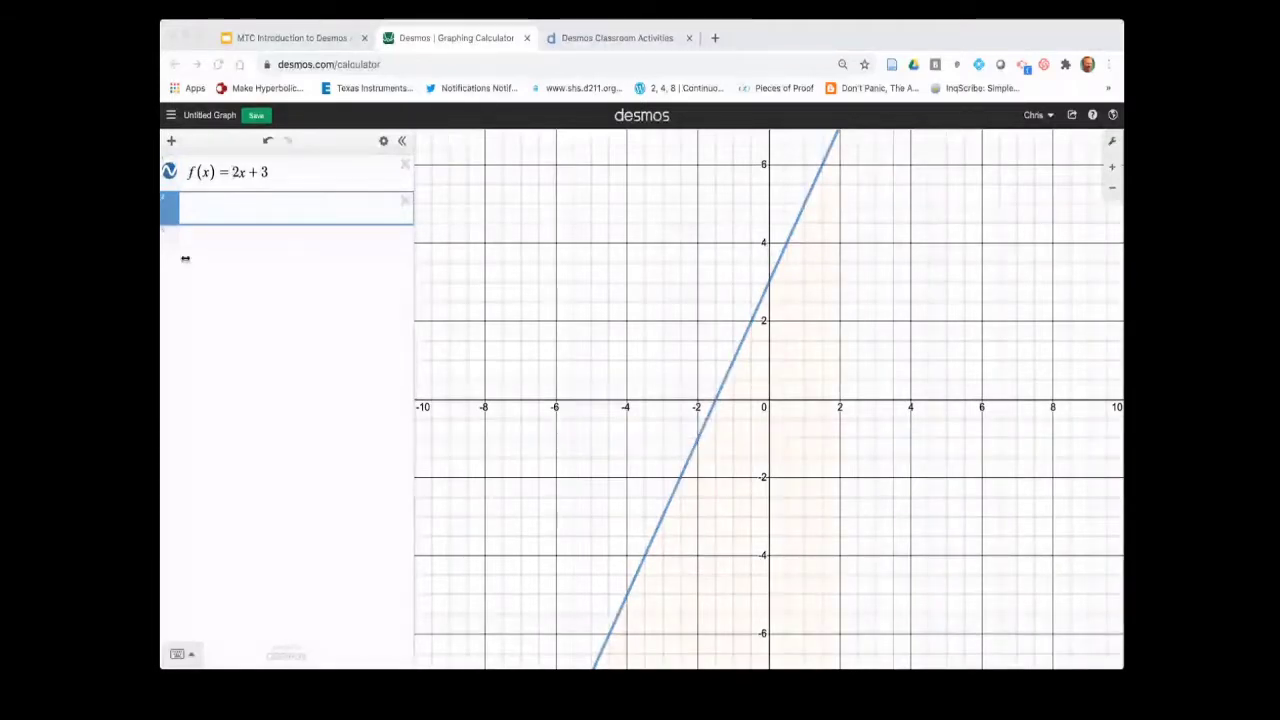
Step: Evaluate f(3) in a new expression below the function definition
left_click(240, 204)
type("f")
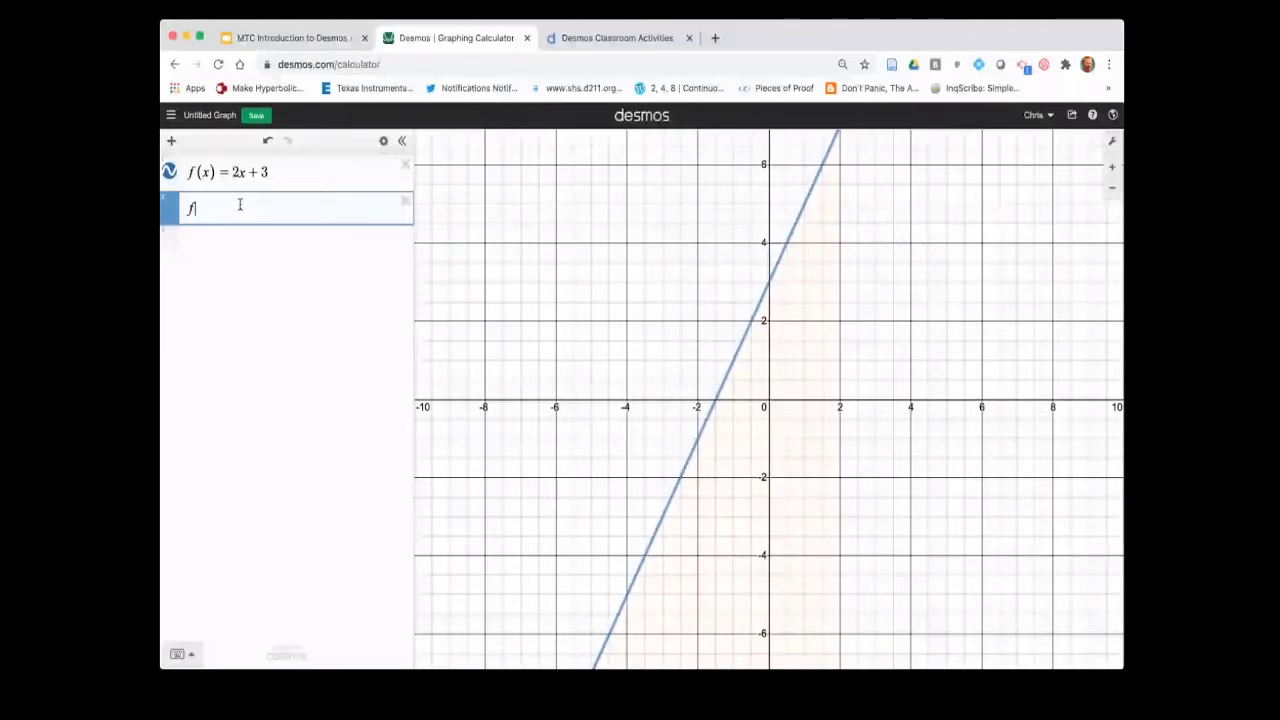
type("(3")
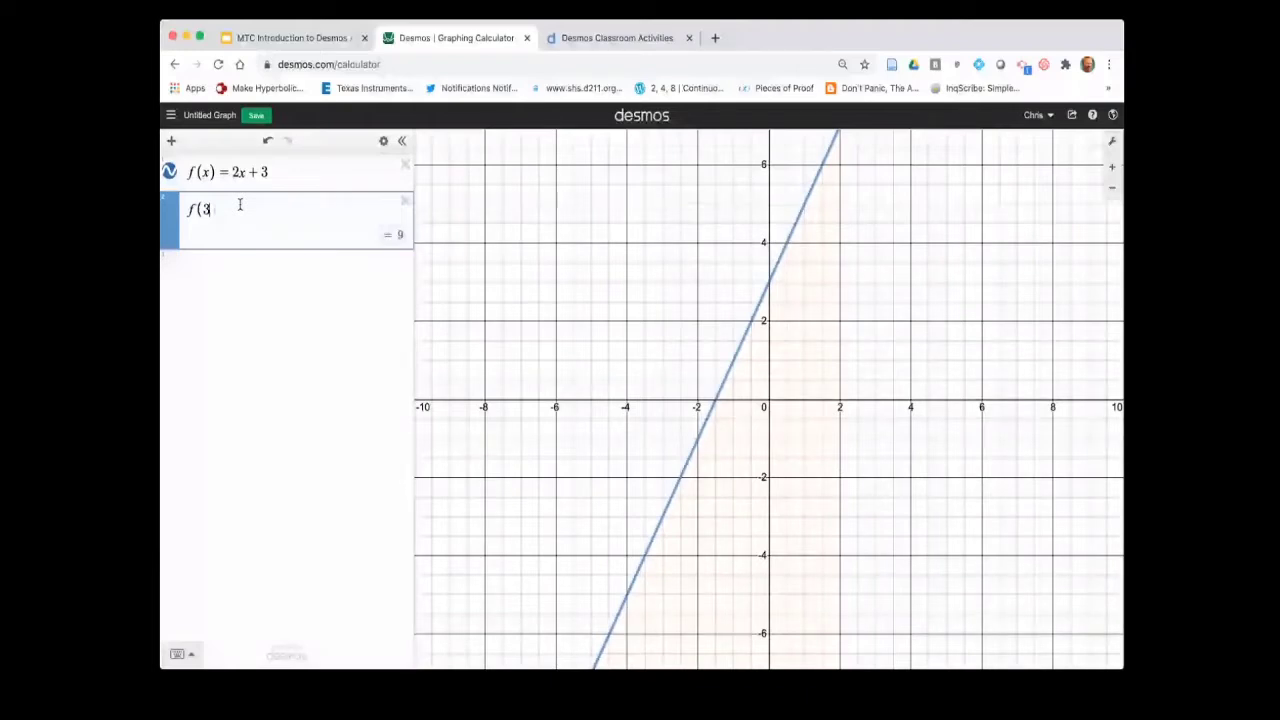
Step: Define a second function g(x) = x^2 and evaluate g(3) in the expression below it
left_click(224, 262)
type("g(x")
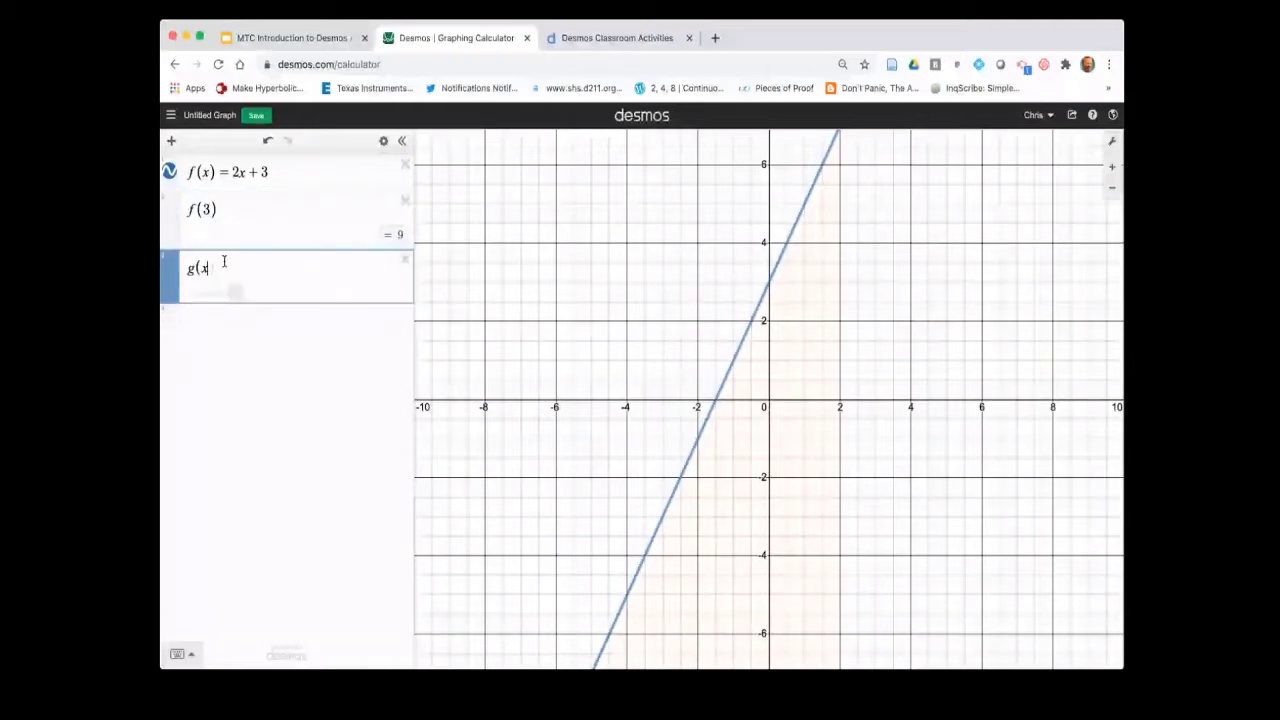
type(")=x^2")
left_click(233, 311)
type("g(3")
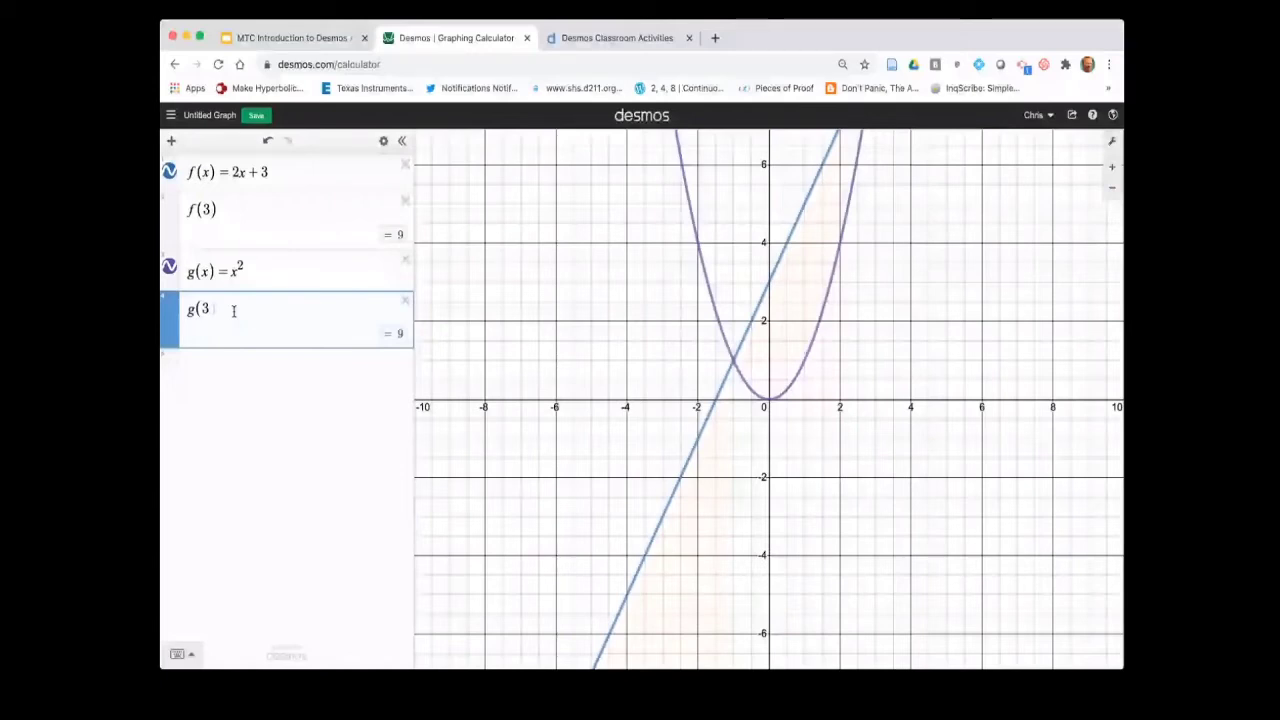
Step: Show the coordinates of the two intersection points of the line and the parabola
scroll(829, 248, "up", 5)
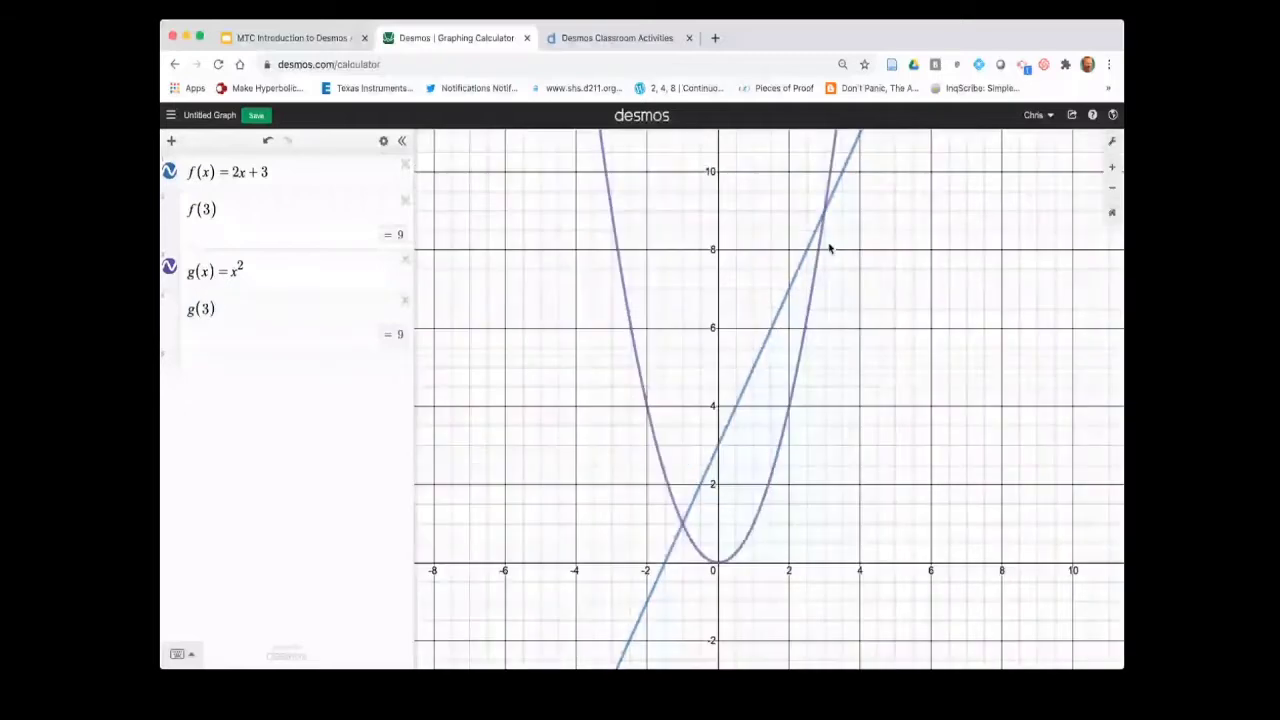
left_click(824, 213)
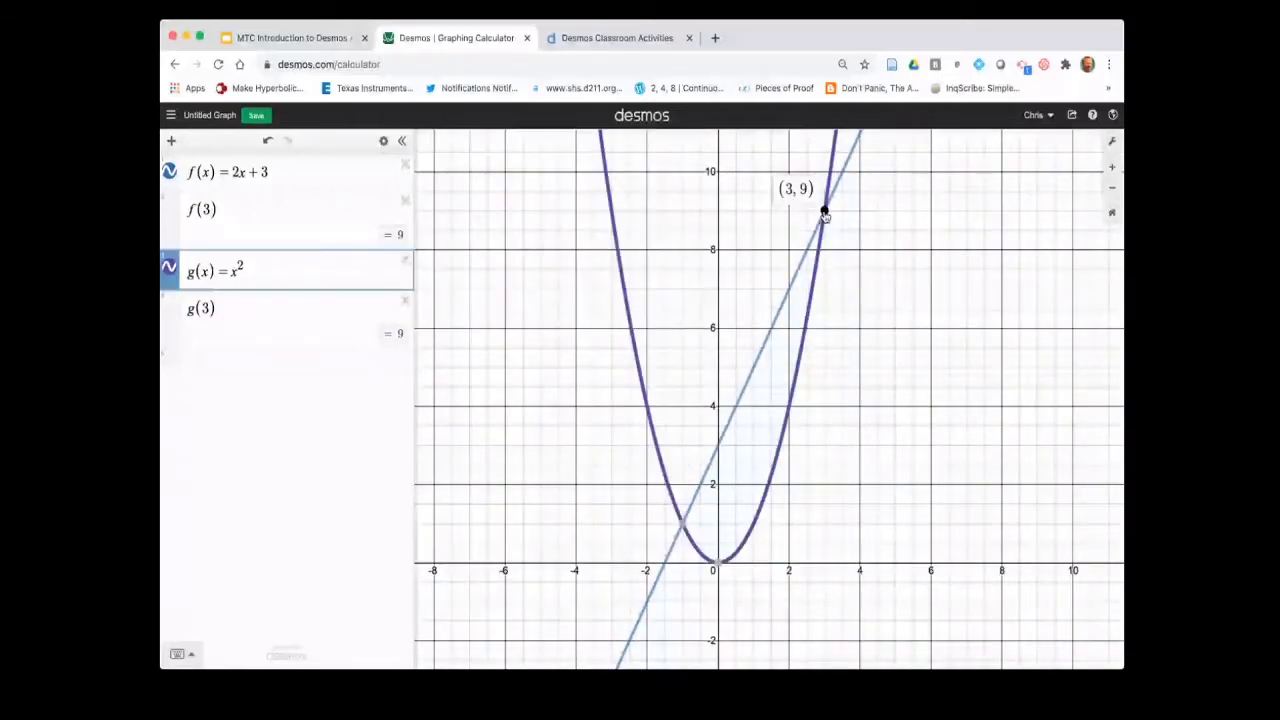
left_click(682, 524)
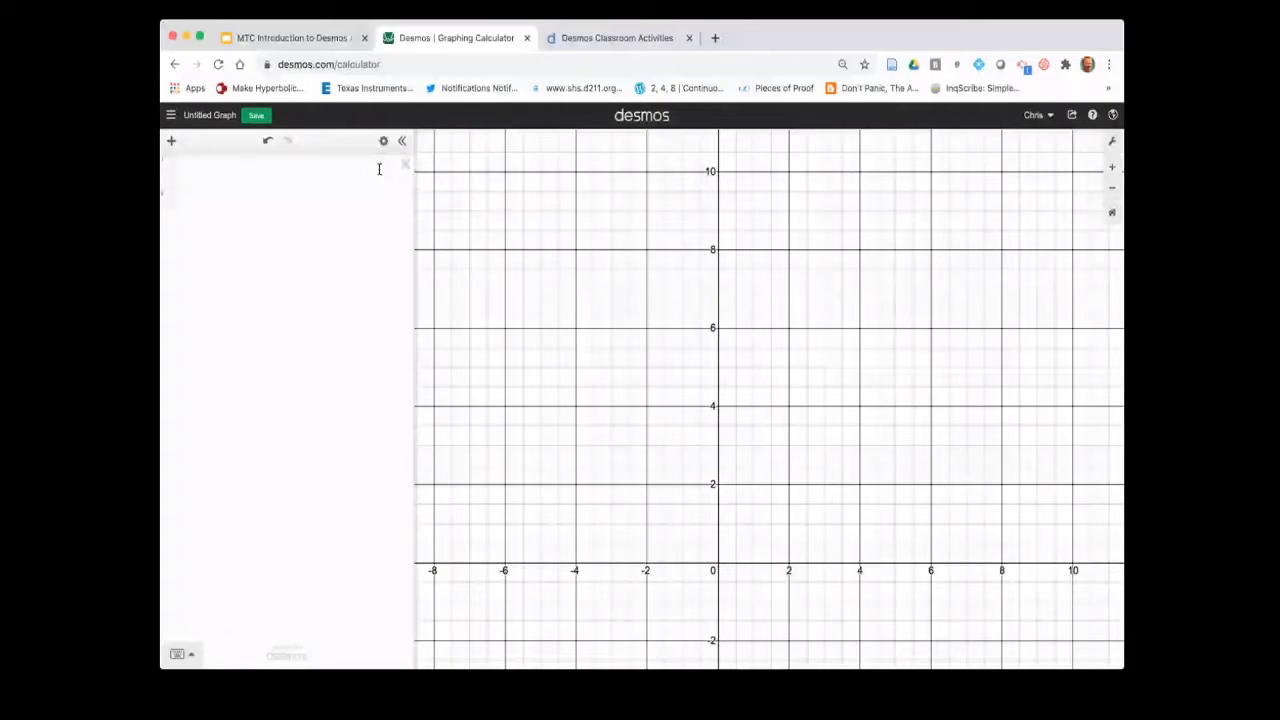
Step: Graph f(x) = sin(x) in the empty expression list, keeping the wave near the middle of the graph
left_click(349, 172)
type("f(x) = sin")
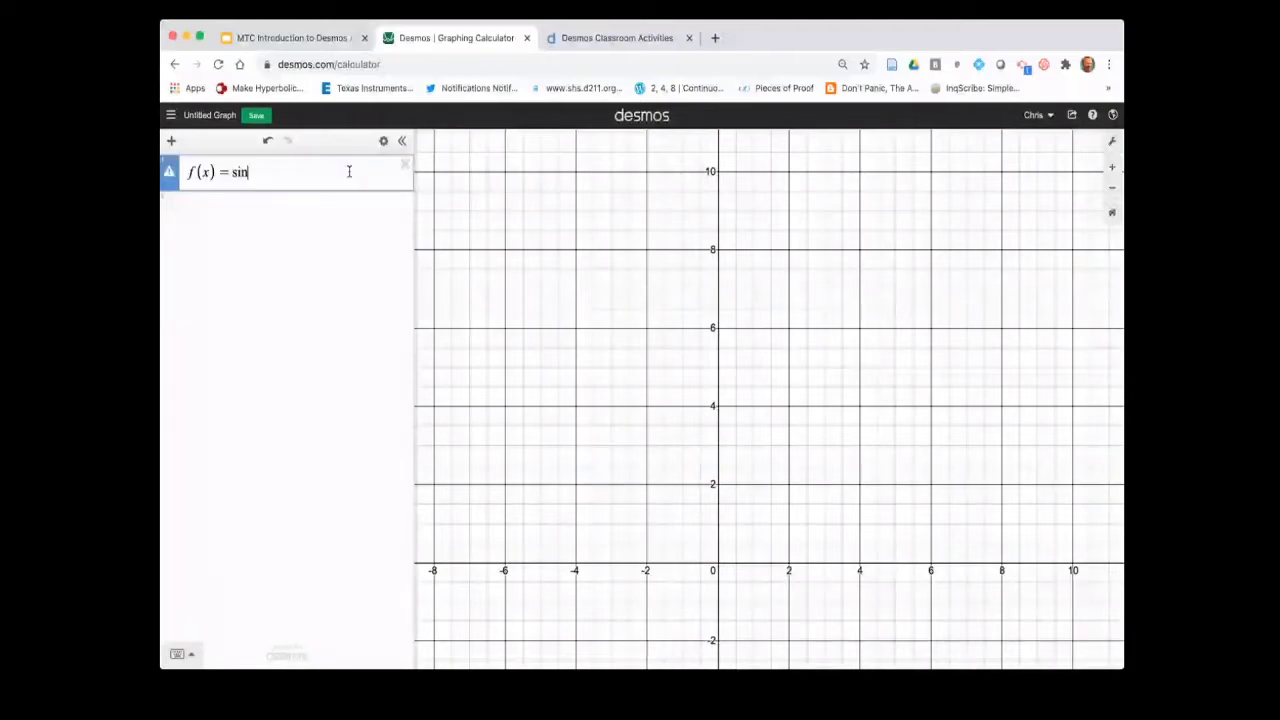
type("(x")
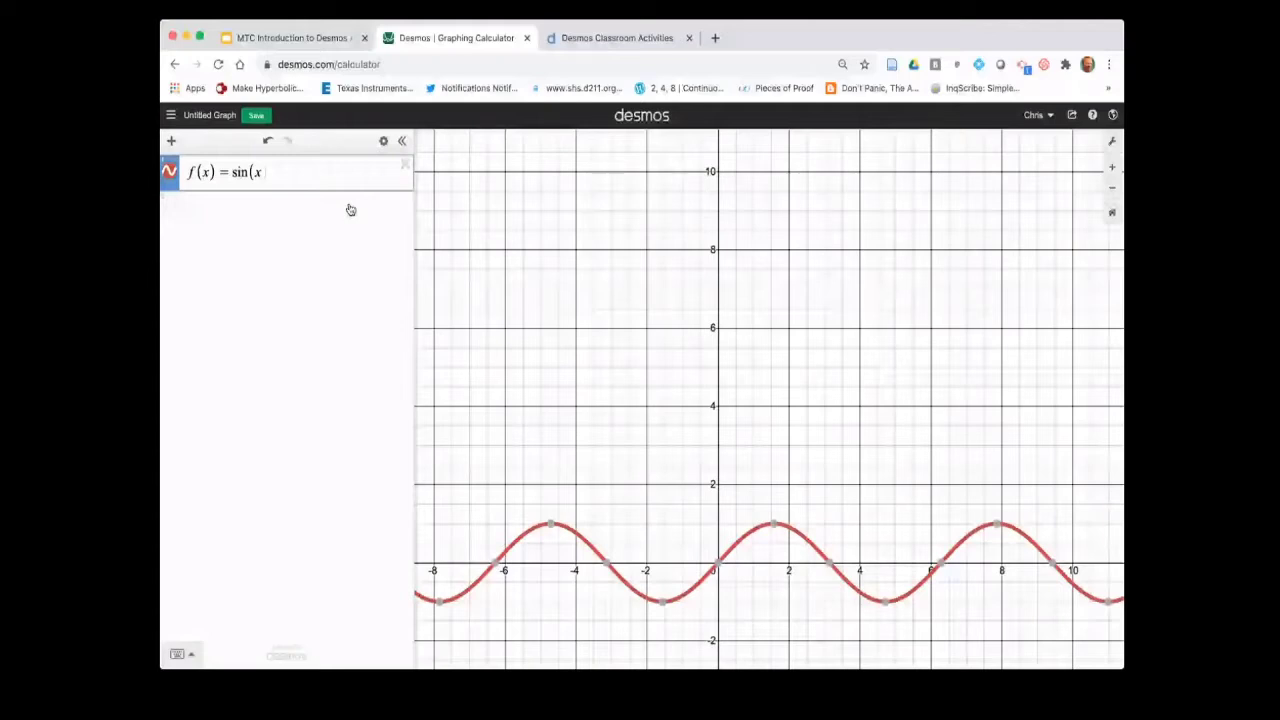
left_click_drag(606, 271, 603, 180)
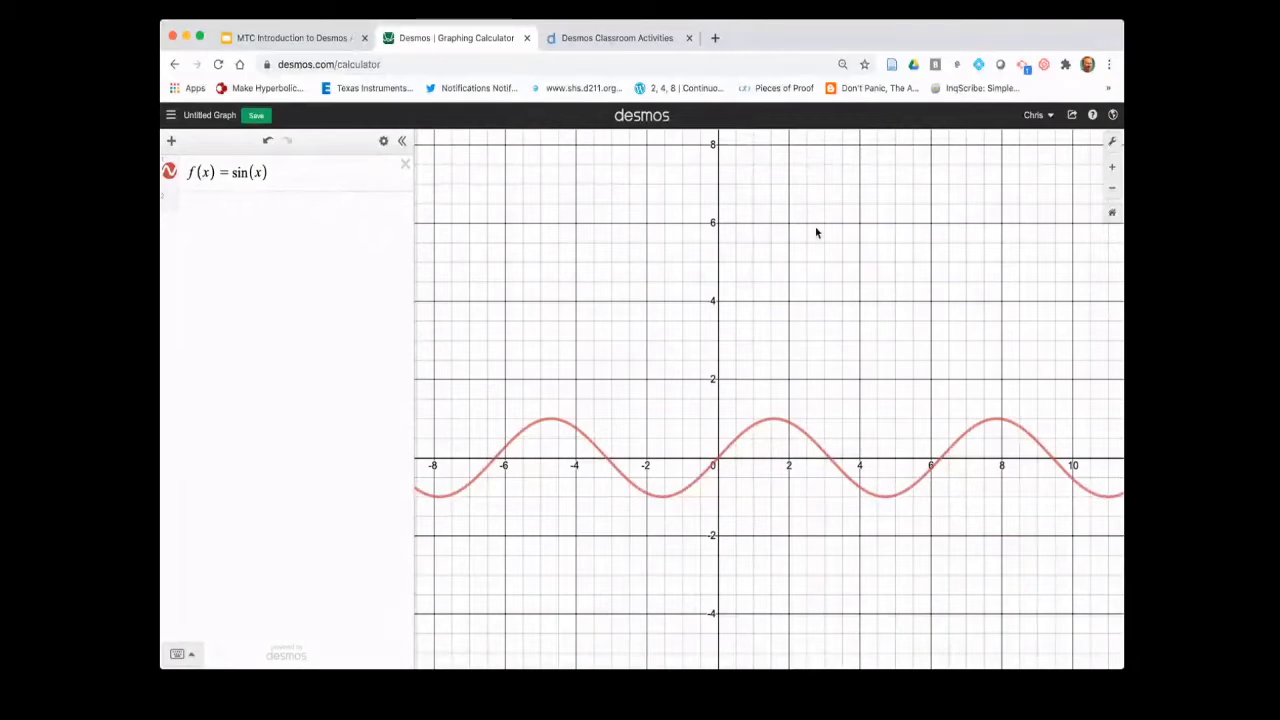
Step: Copy the sharing link of the sine graph
left_click(1072, 117)
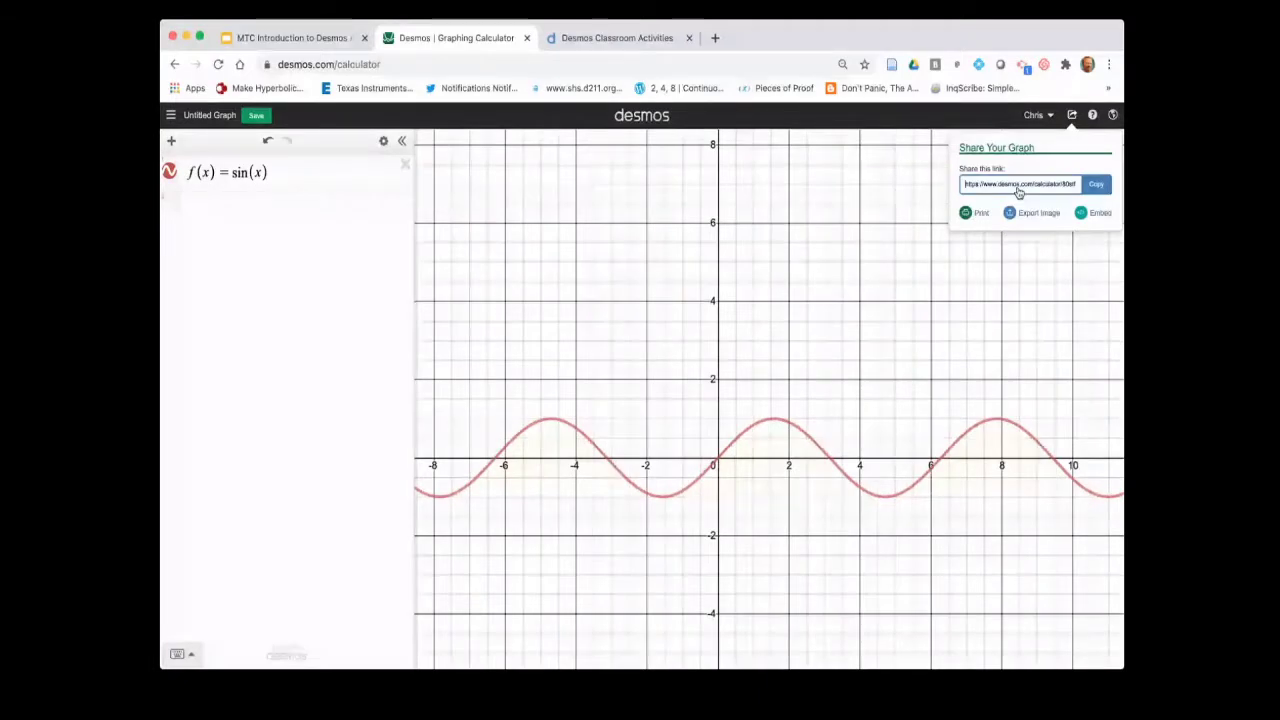
key("super+c")
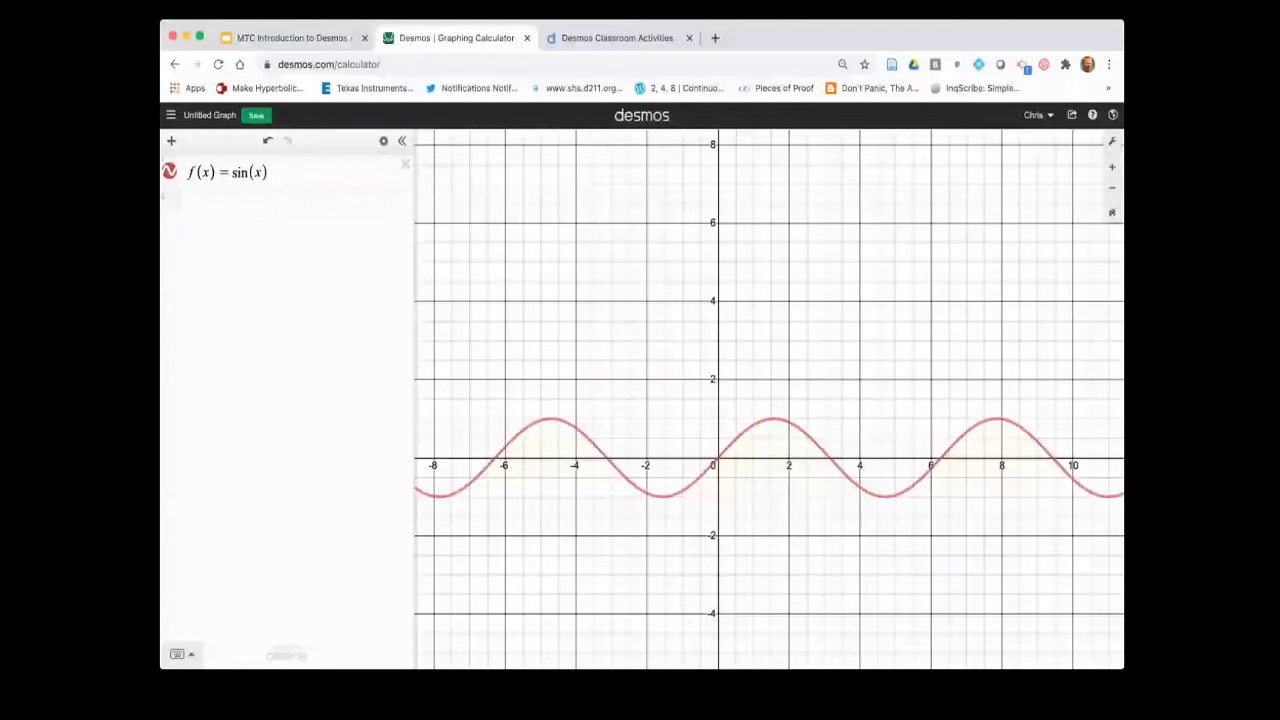
Step: Save the graph with the title "Really cool wave!" and check it in the list of saved graphs
left_click(256, 116)
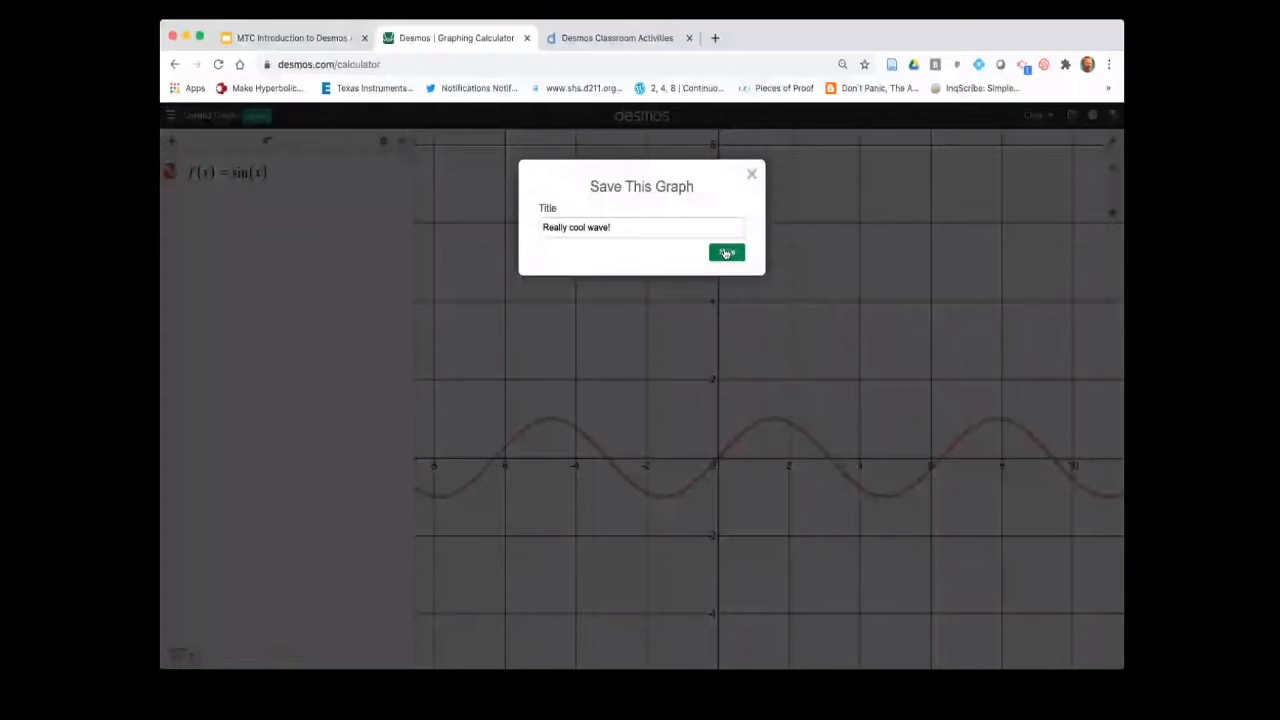
left_click(726, 253)
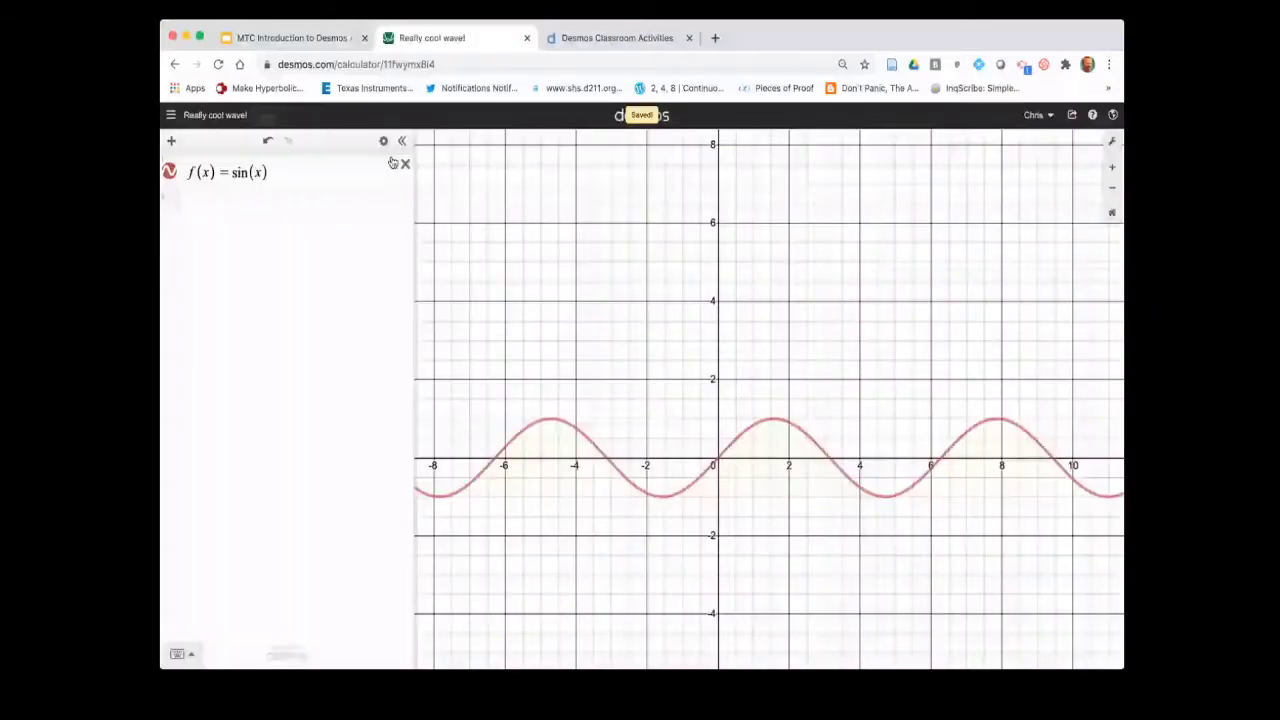
key("ctrl+o")
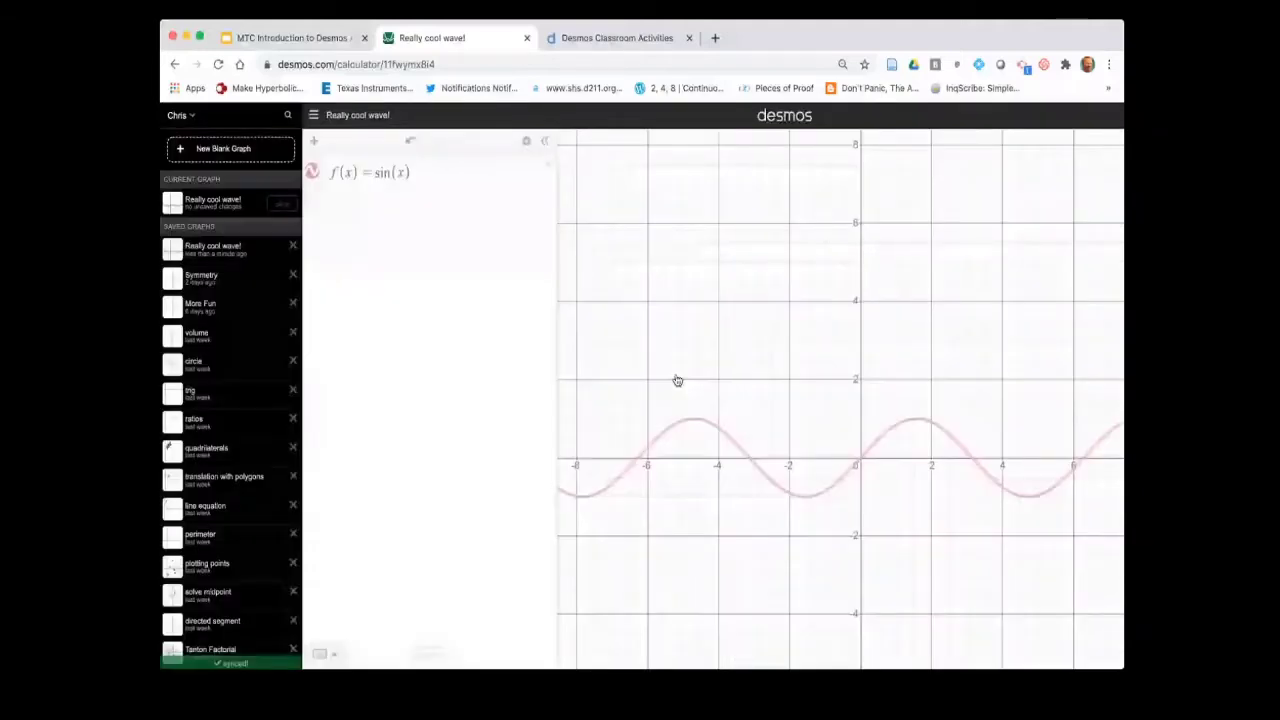
left_click(677, 380)
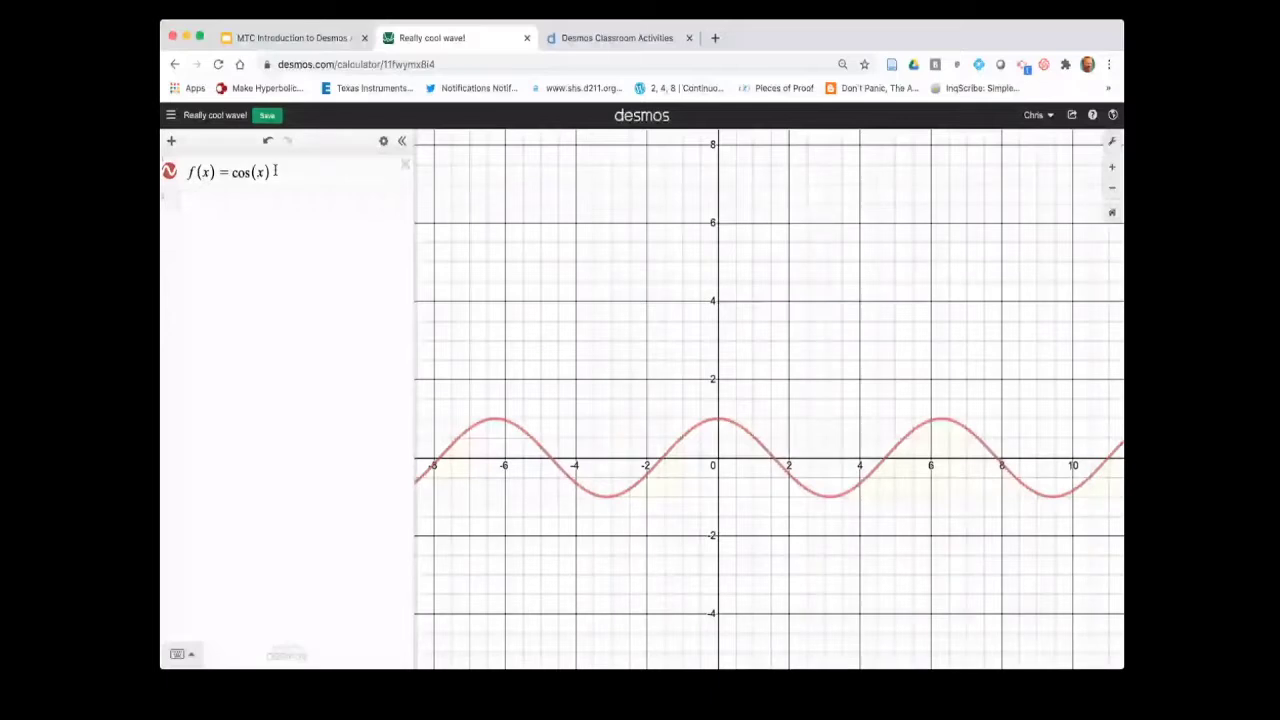
Step: Replace the cosine expression so the function reads f(x) = x^2 + k, and add a slider for k
left_click_drag(275, 171, 228, 171)
type("s")
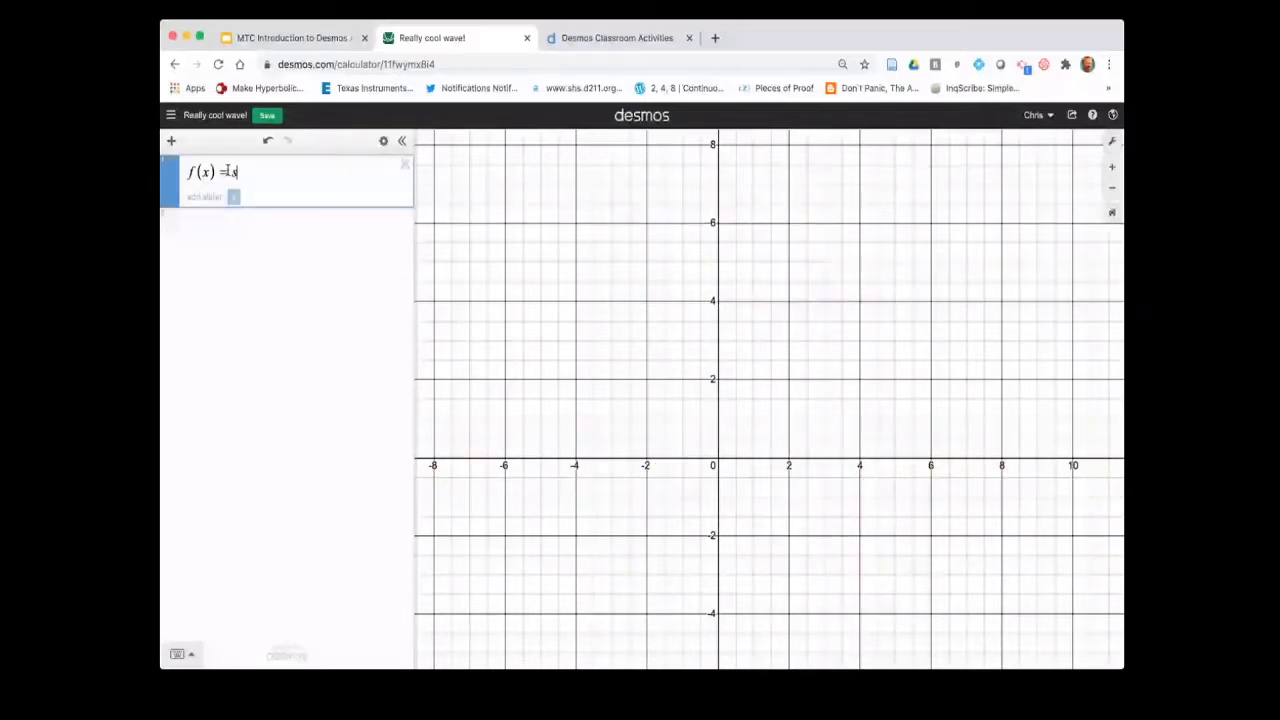
key("BackSpace")
type("x^2")
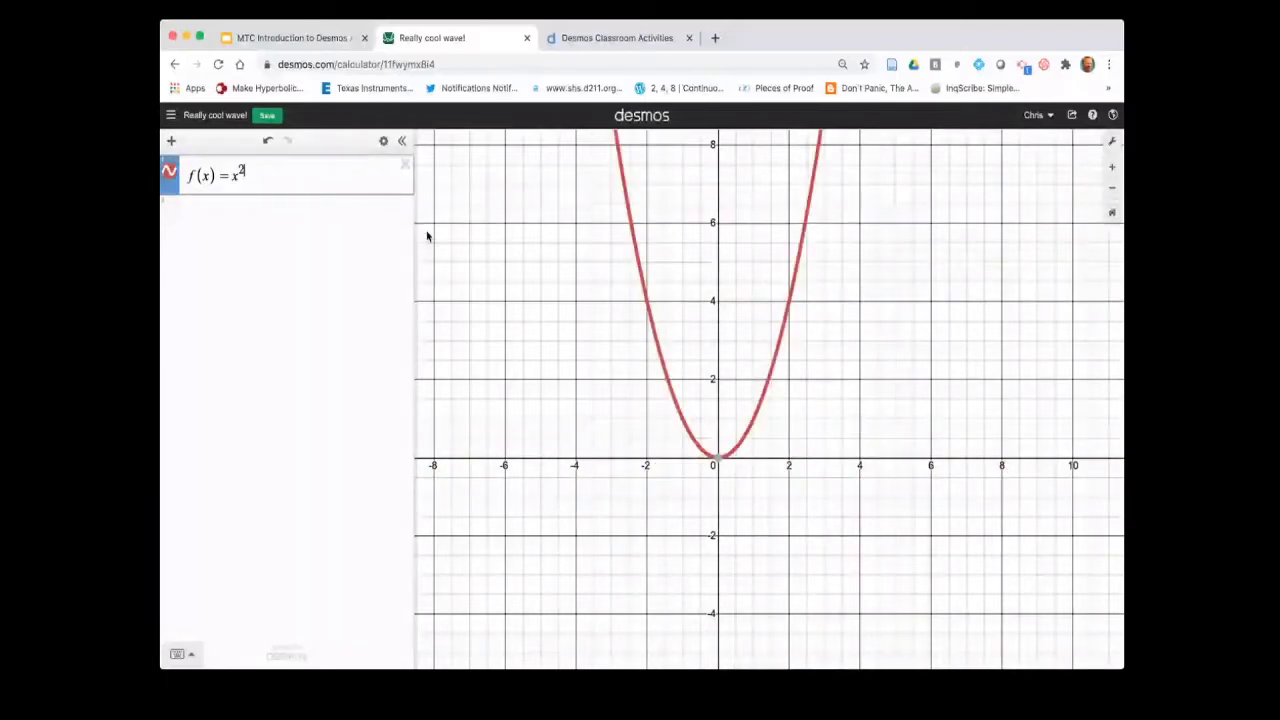
type("+")
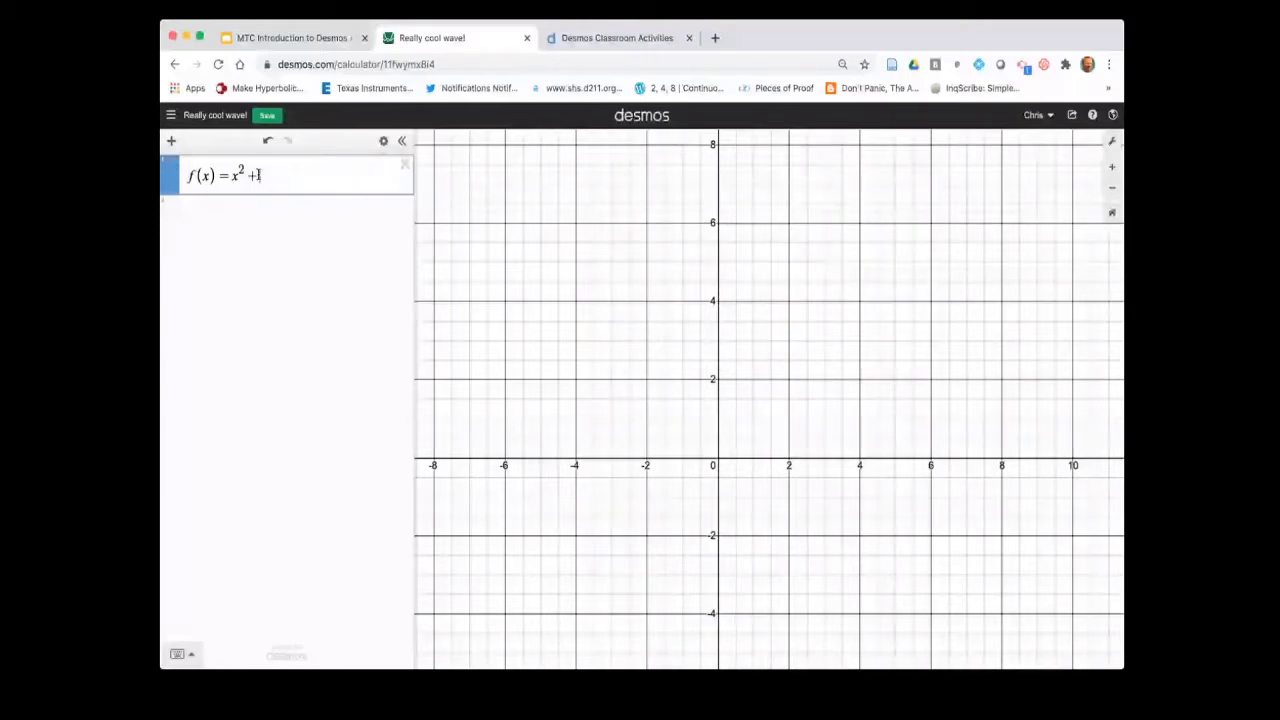
type("k")
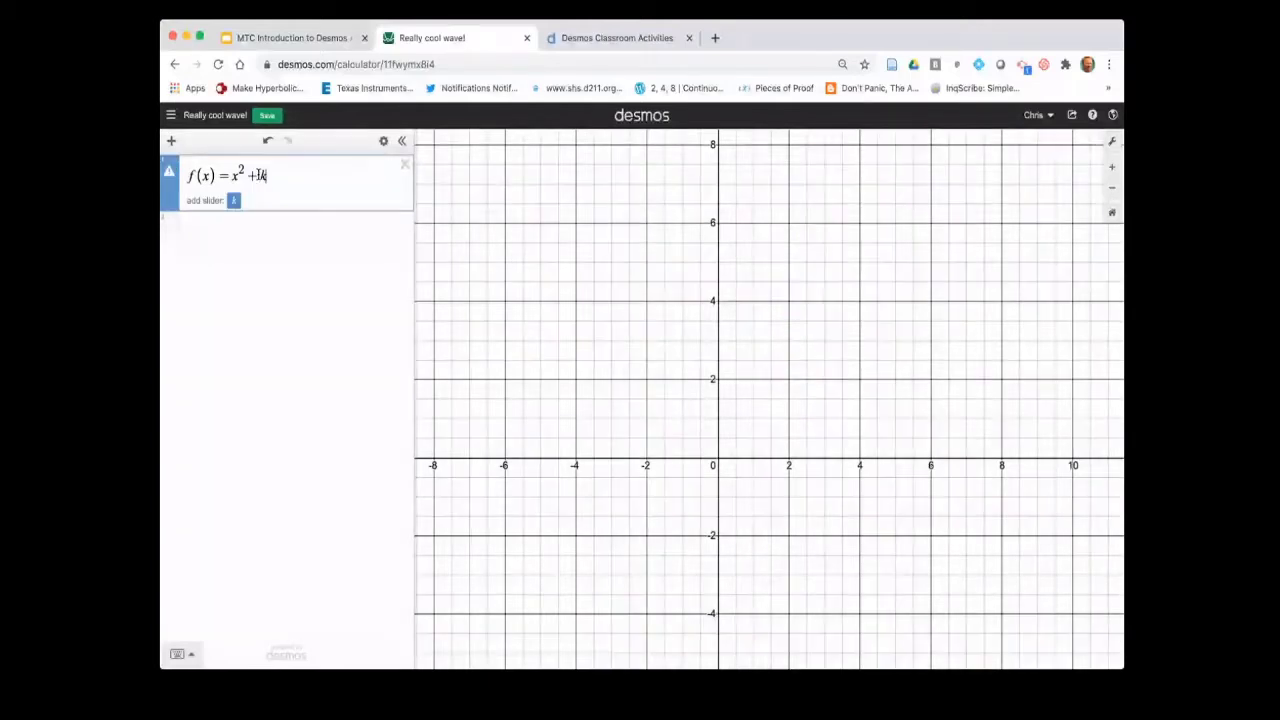
left_click(233, 200)
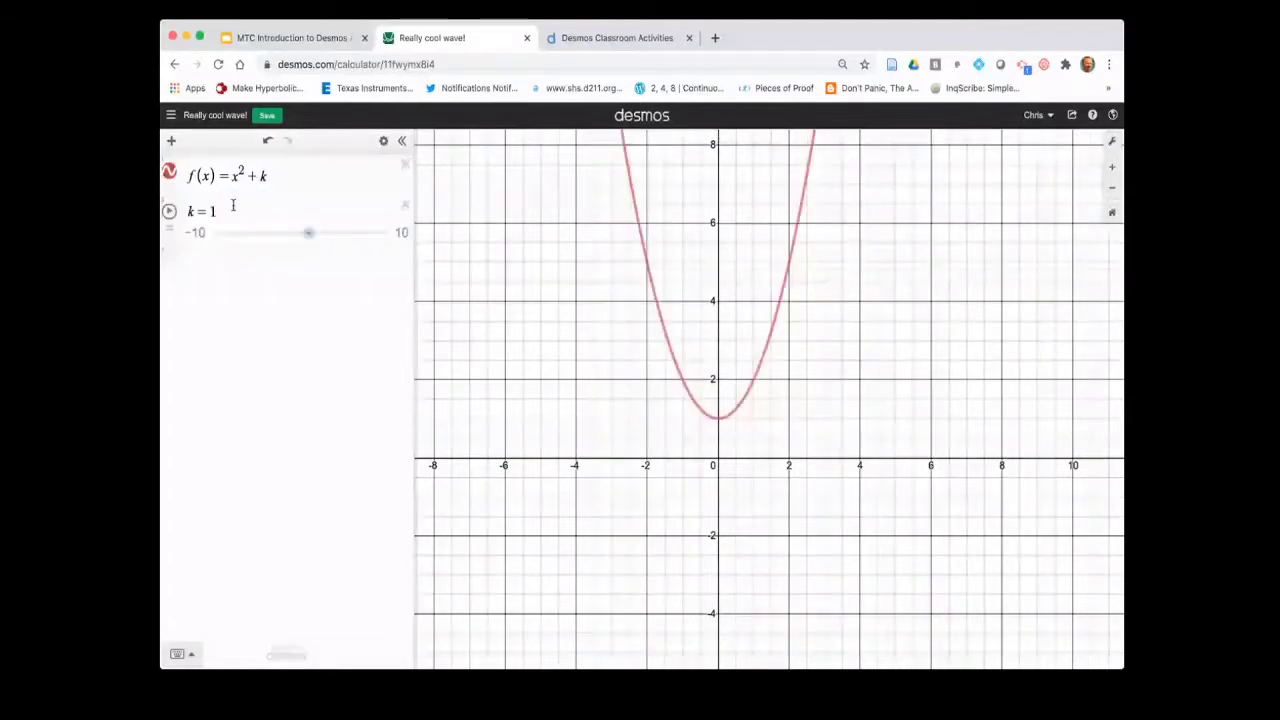
Step: Slide k to -0.3 and extend the function to f(x) = (x - h)^2 + k with a slider for h
left_click(279, 232)
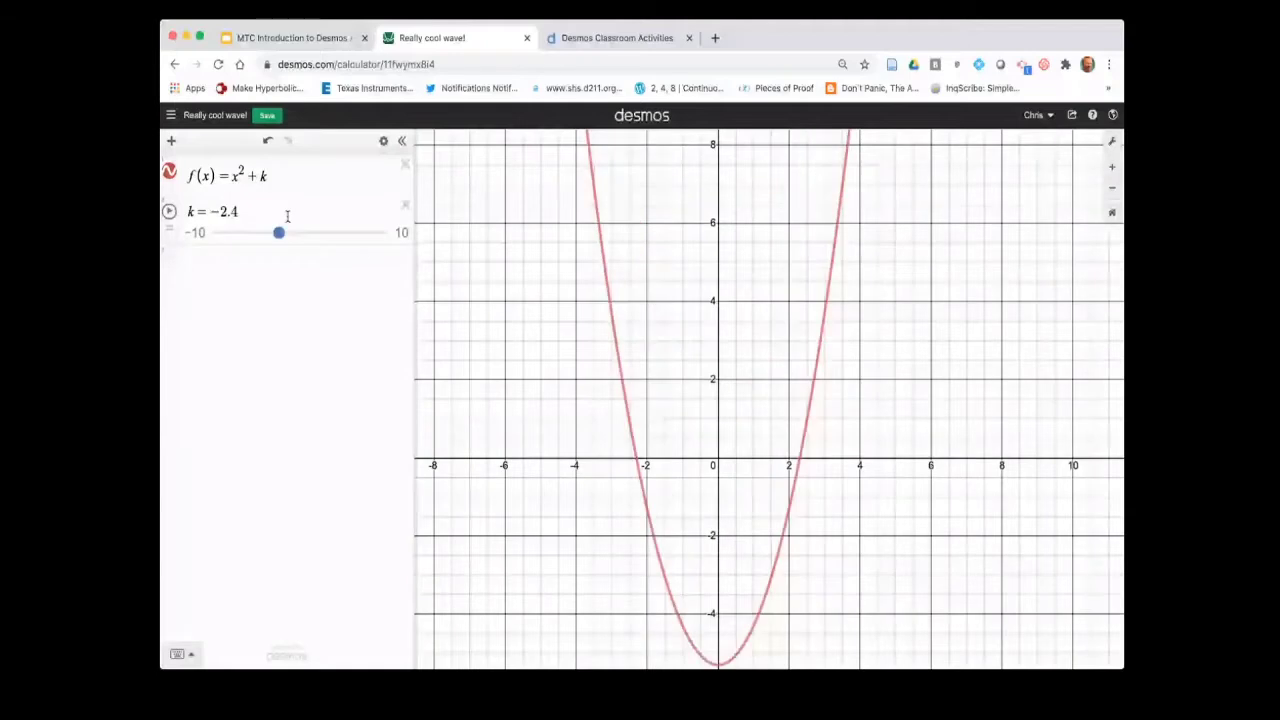
left_click_drag(287, 216, 342, 206)
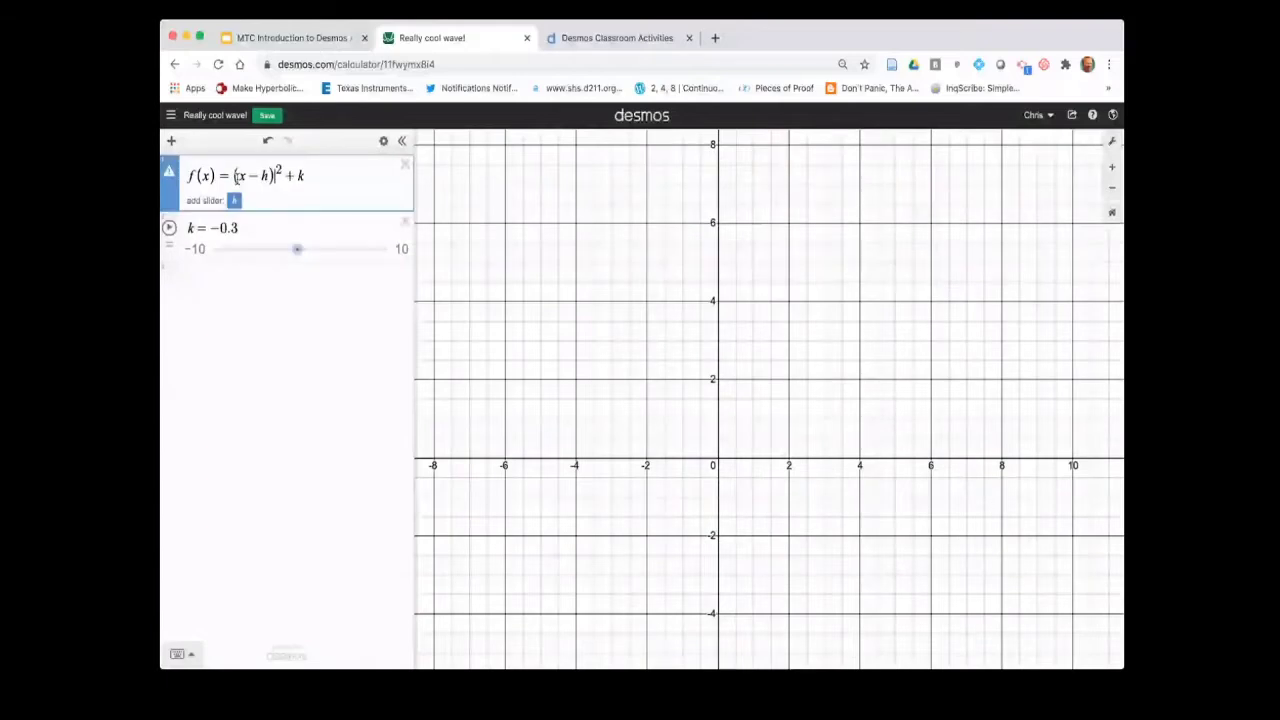
left_click(234, 201)
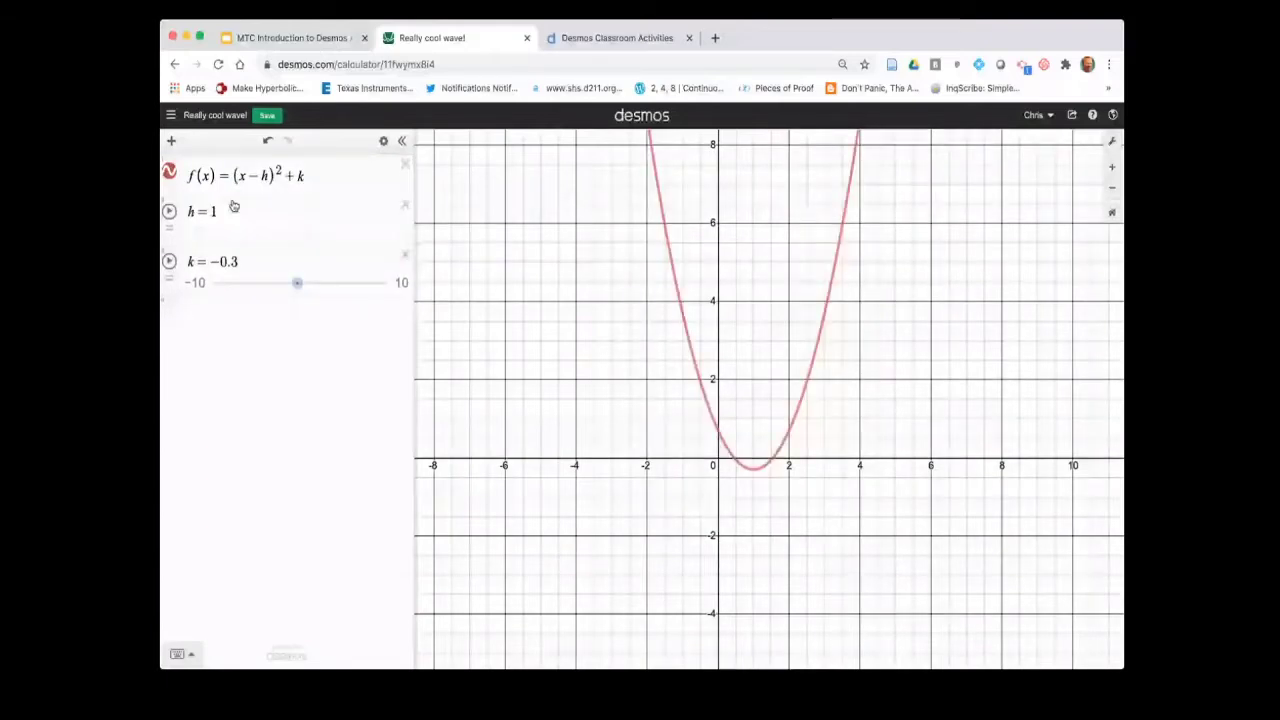
Step: Animate the h and k sliders, stopping them at h = -9.5 and k = 0.9 with the parabola in view
left_click(169, 211)
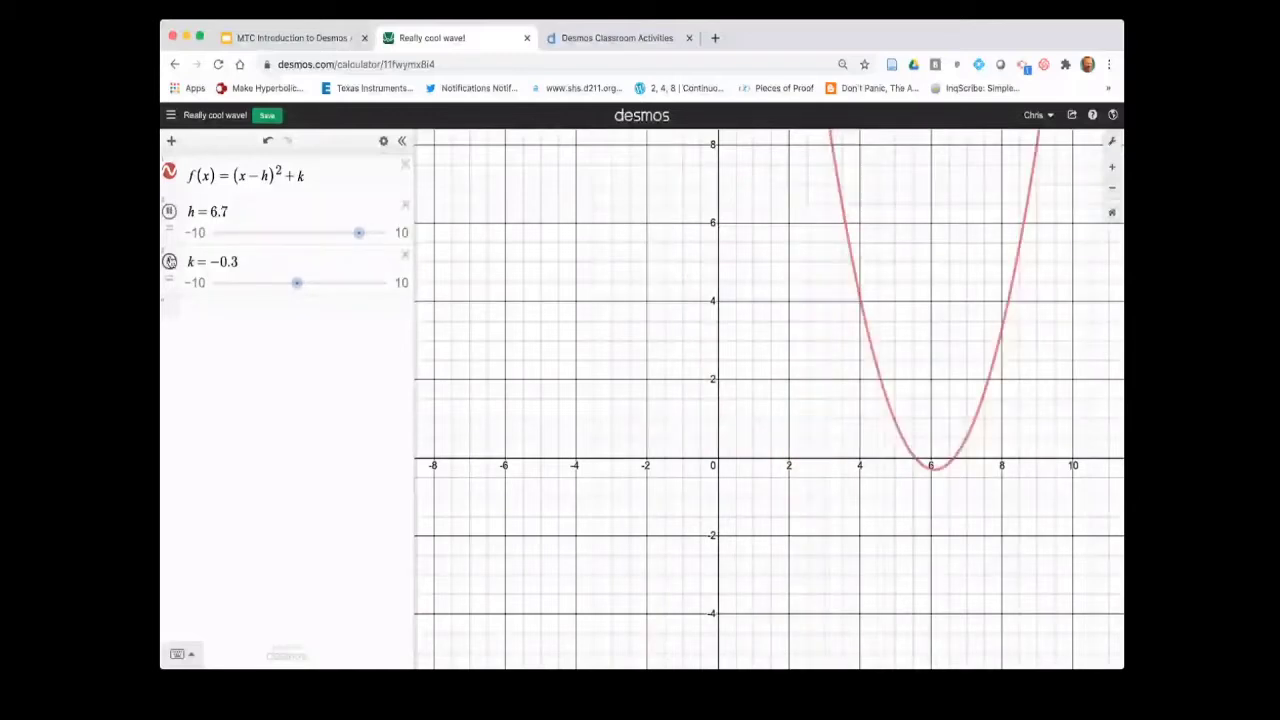
left_click(170, 261)
left_click(169, 261)
left_click(169, 211)
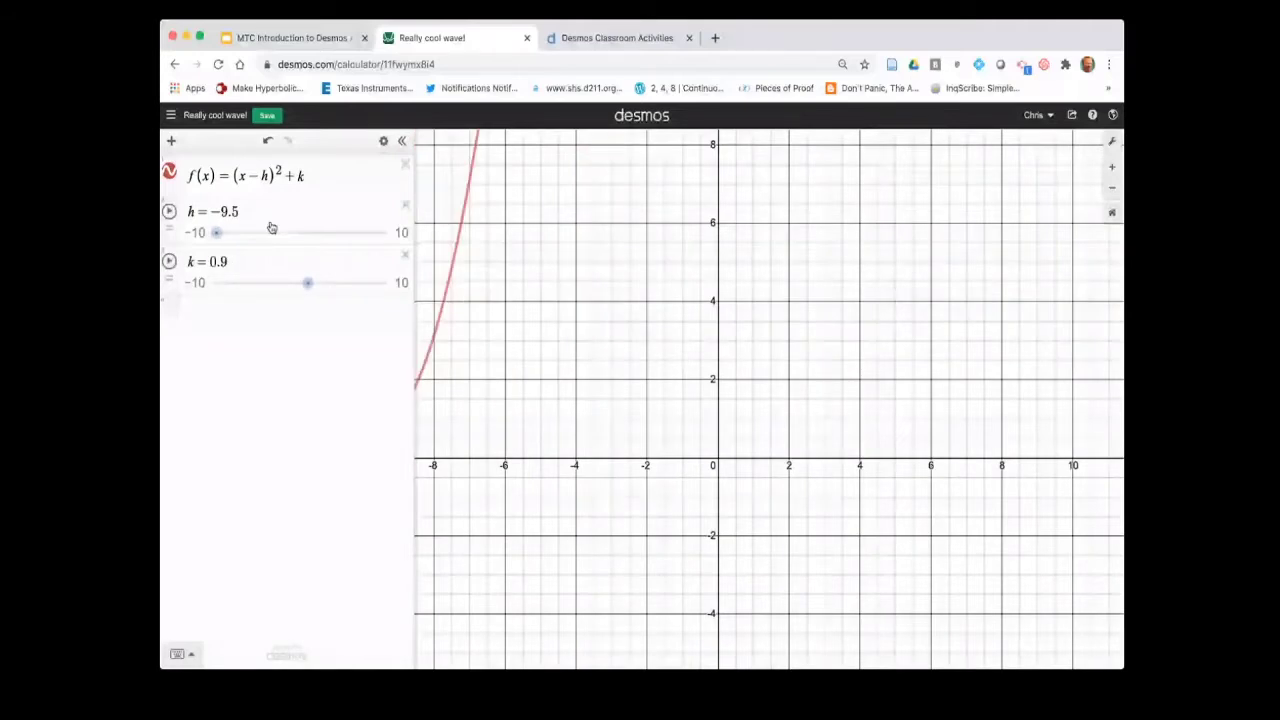
left_click_drag(450, 220, 592, 216)
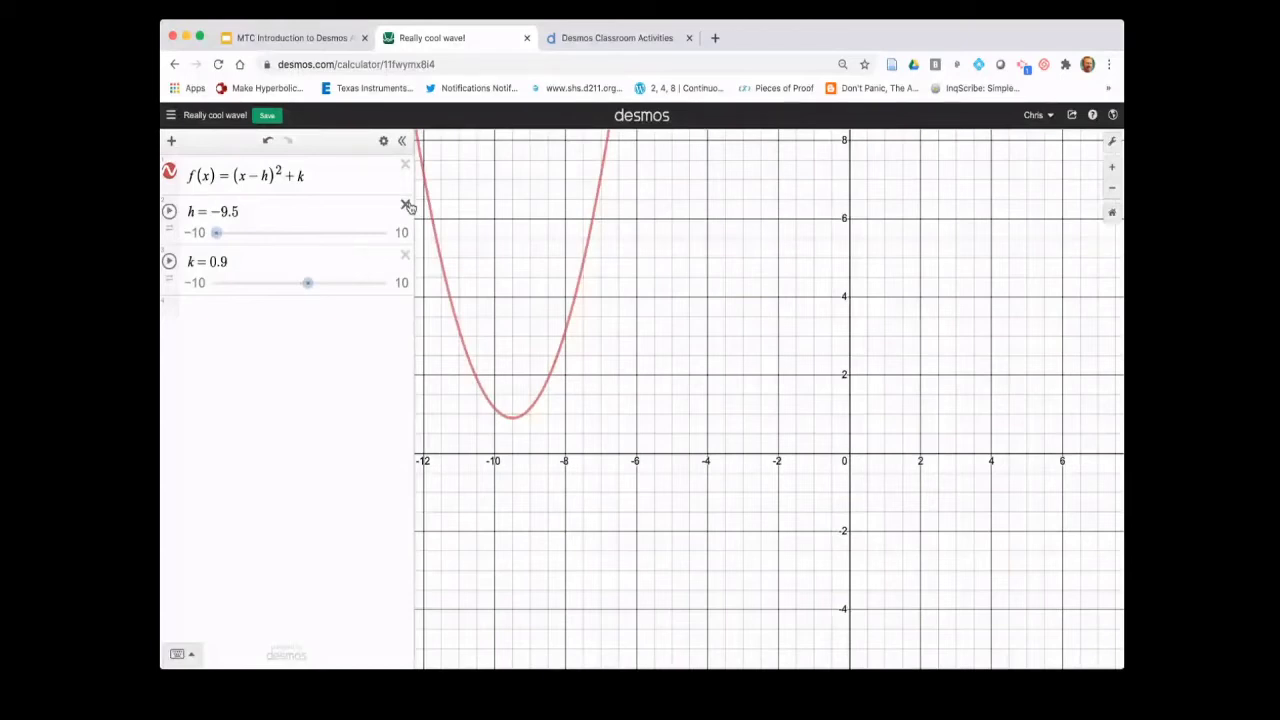
Step: Try graphing the polar equation r = 3 in a new expression and delete it again
left_click(378, 310)
type("r=3")
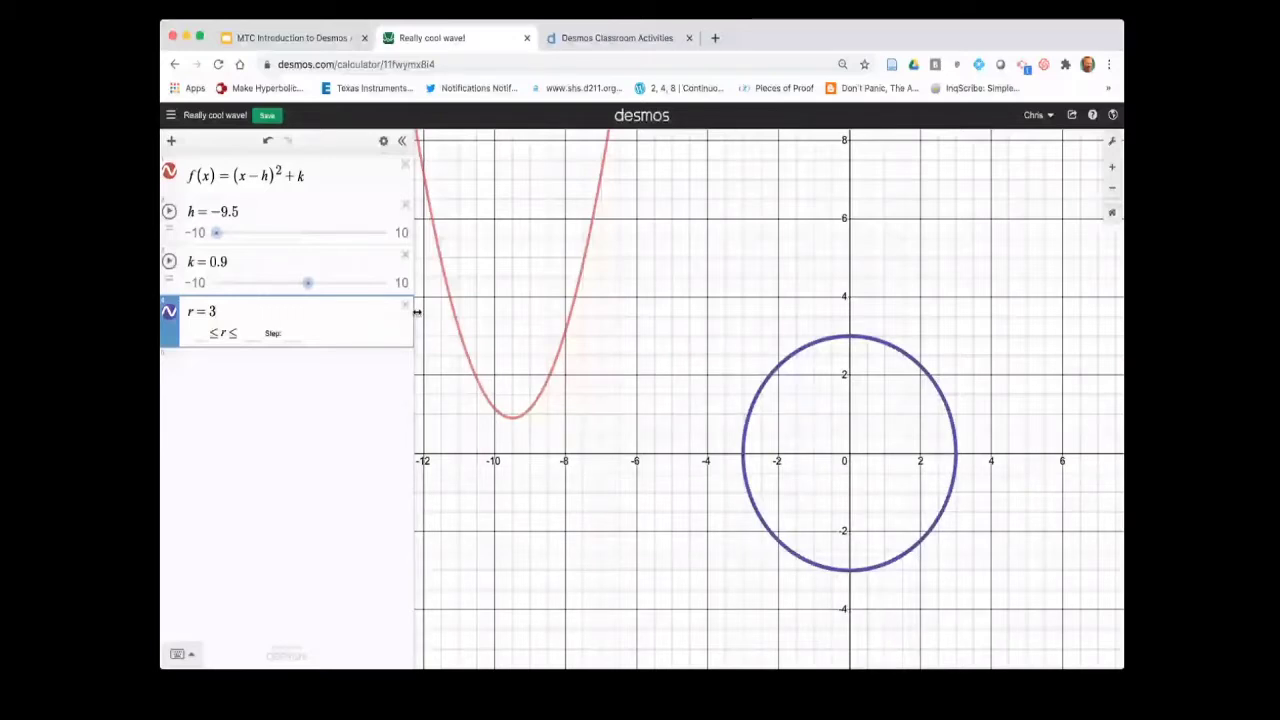
left_click(405, 305)
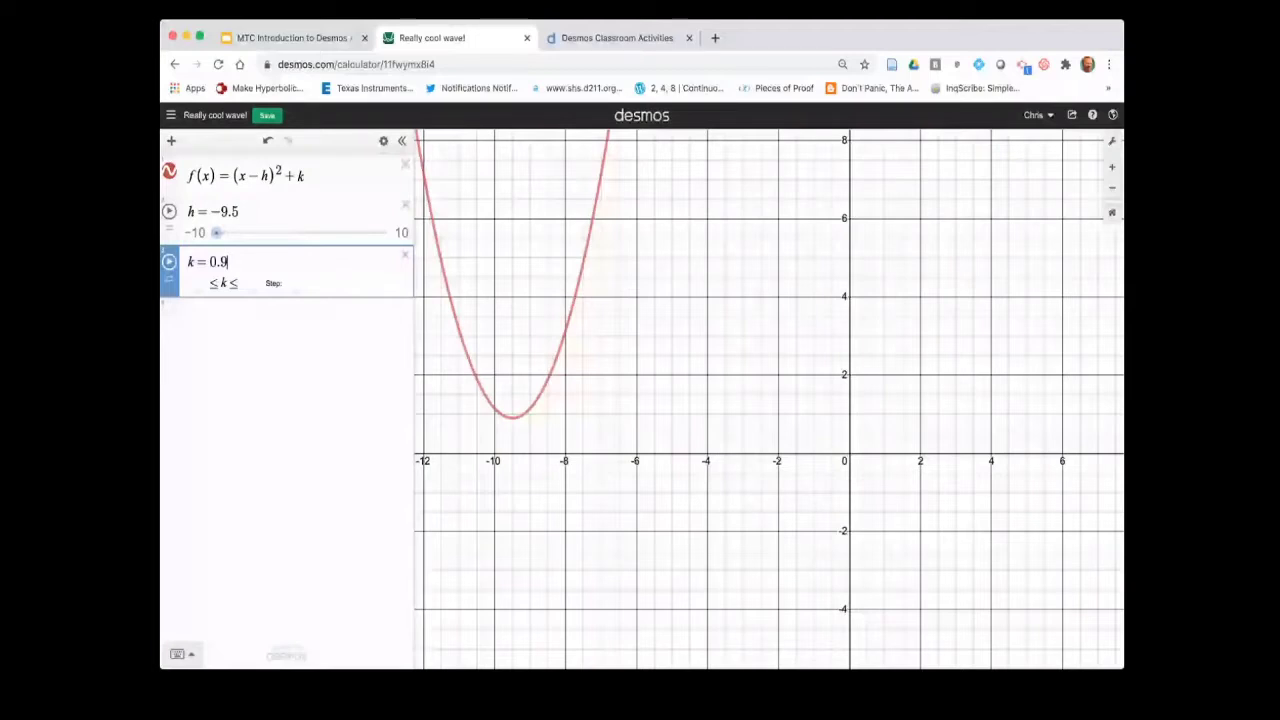
Step: Delete the parabola function and its h and k sliders to empty the expression list
key("ctrl+shift+Tab")
left_click(405, 165)
left_click(406, 170)
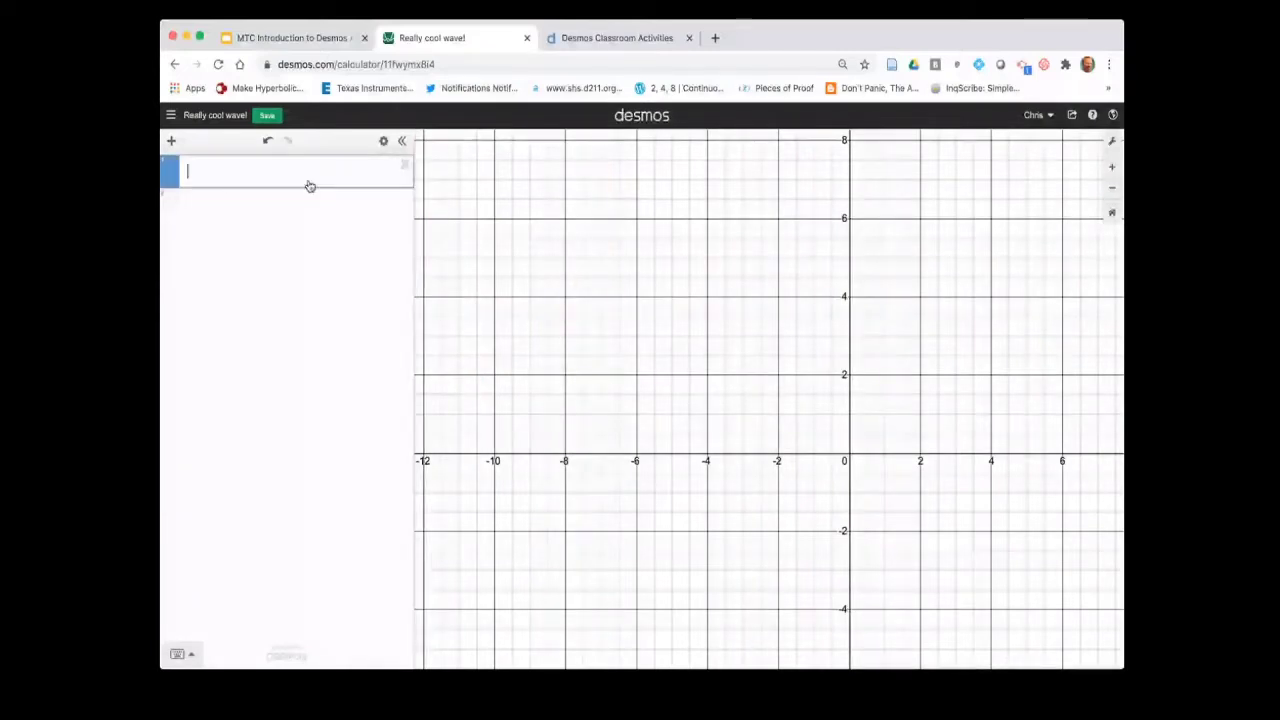
Step: Define two lists as a = [1,-3,8] and b = [2,-1,4]
type("a = [")
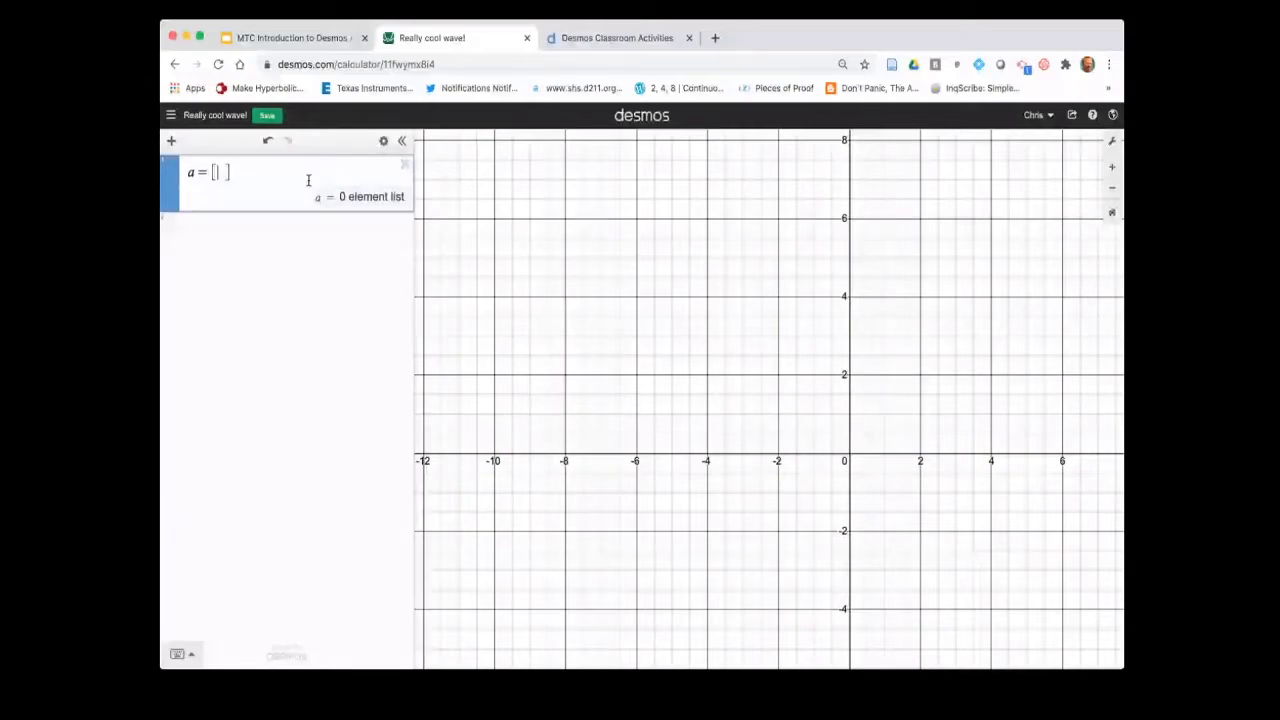
type("1,-3,8")
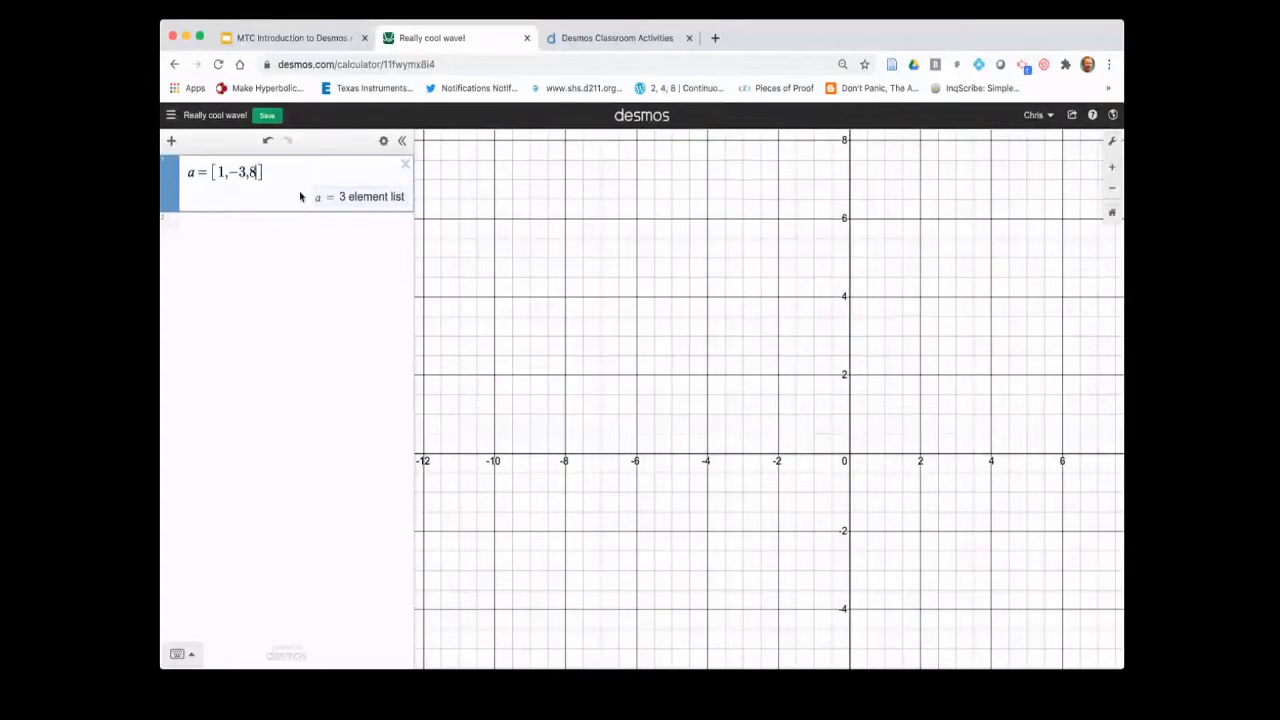
left_click(275, 226)
type("b=[2")
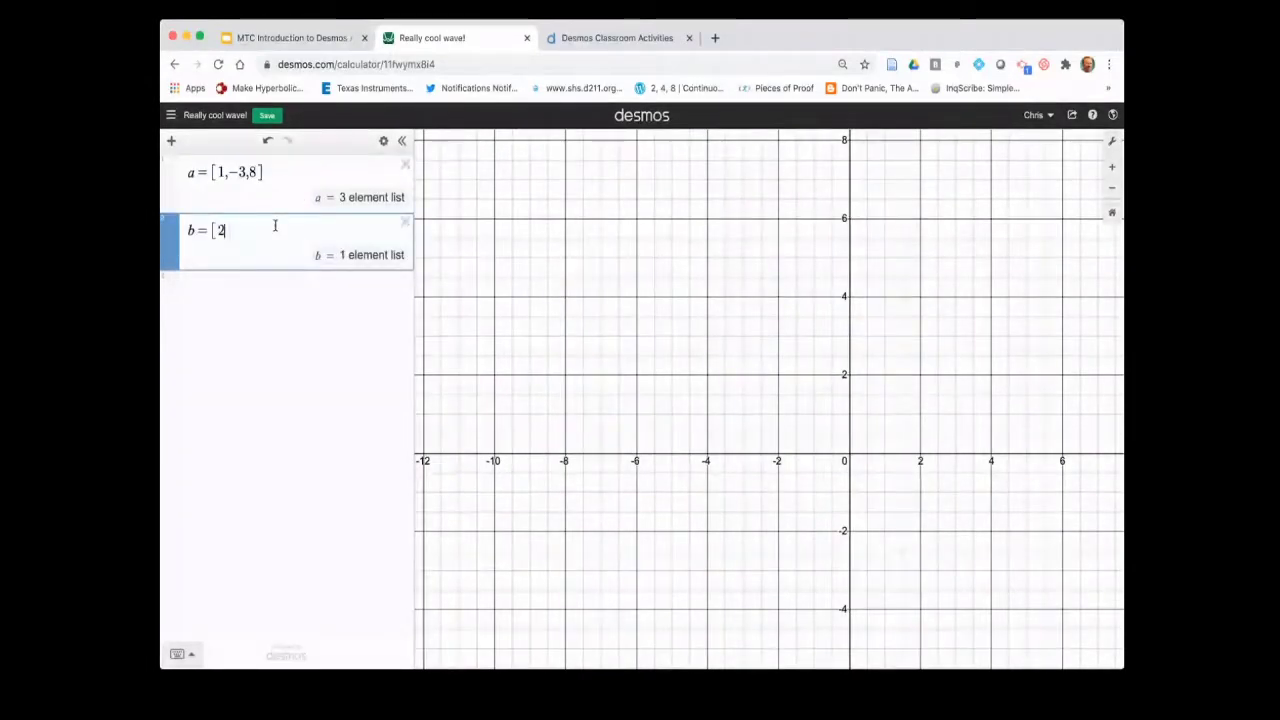
type(",")
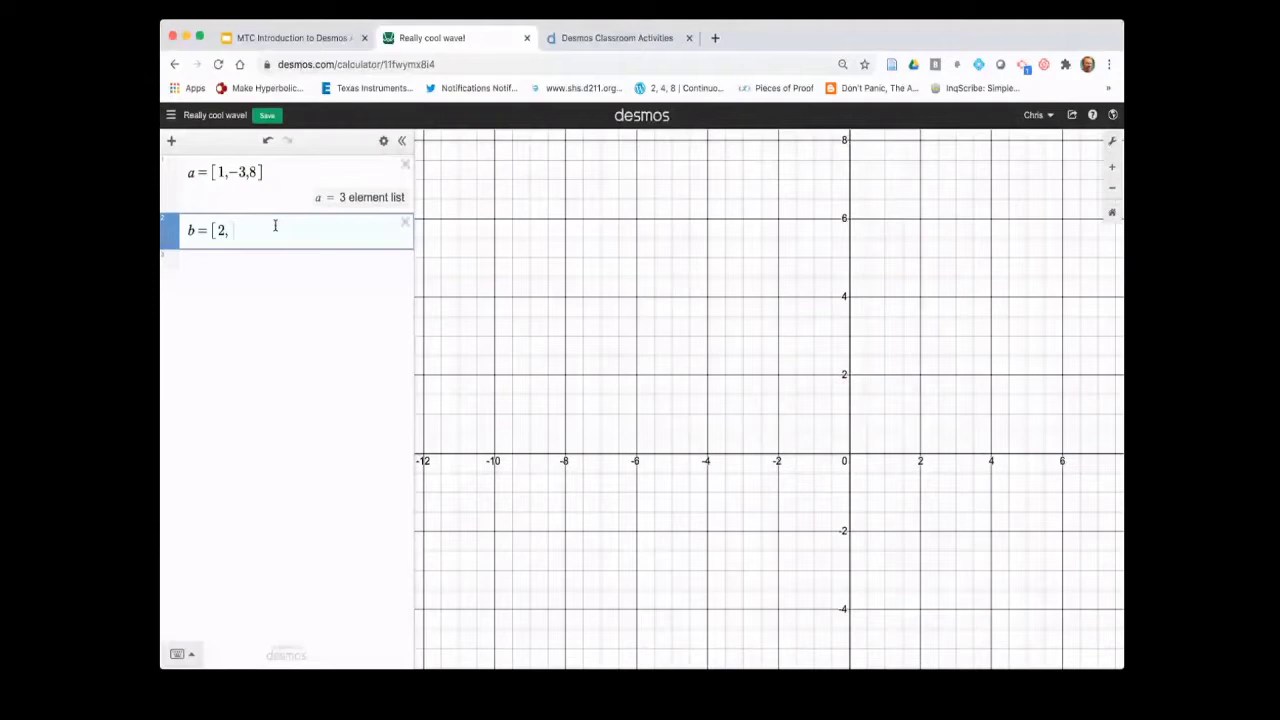
type("-1,4")
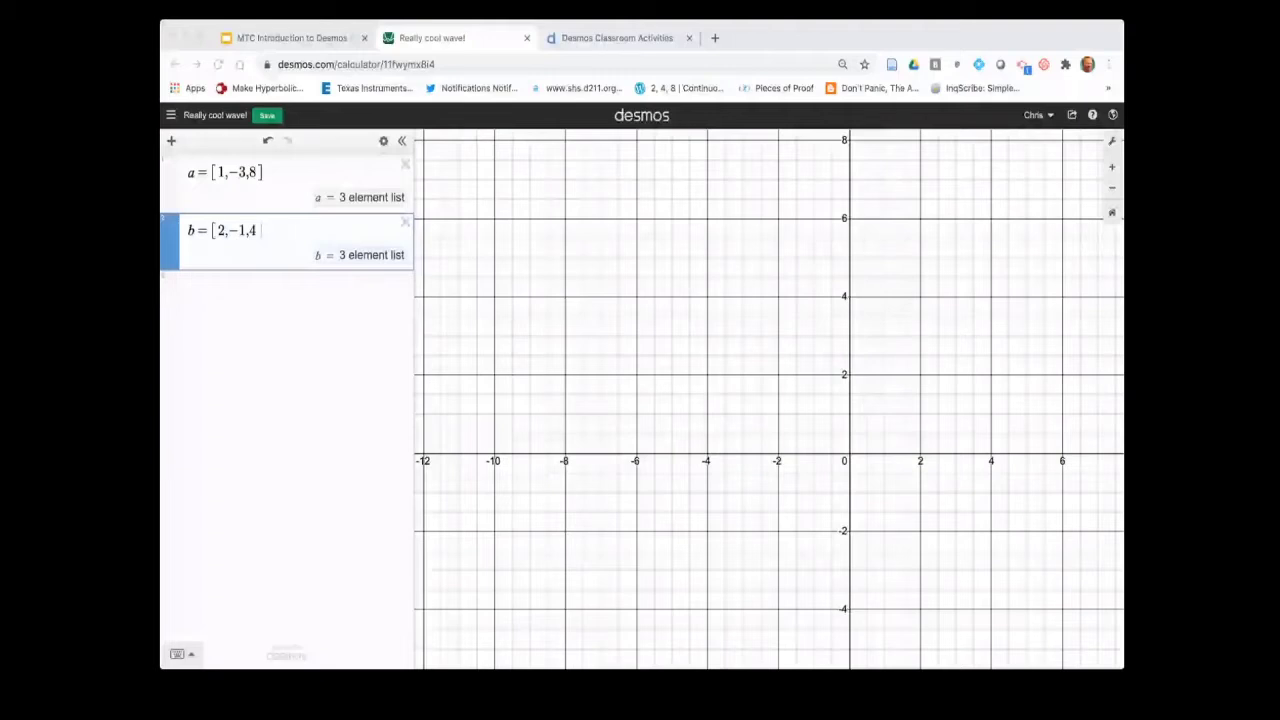
Step: Calculate the five-number summary of list a with the expression stats(a)
left_click(237, 281)
type("stats")
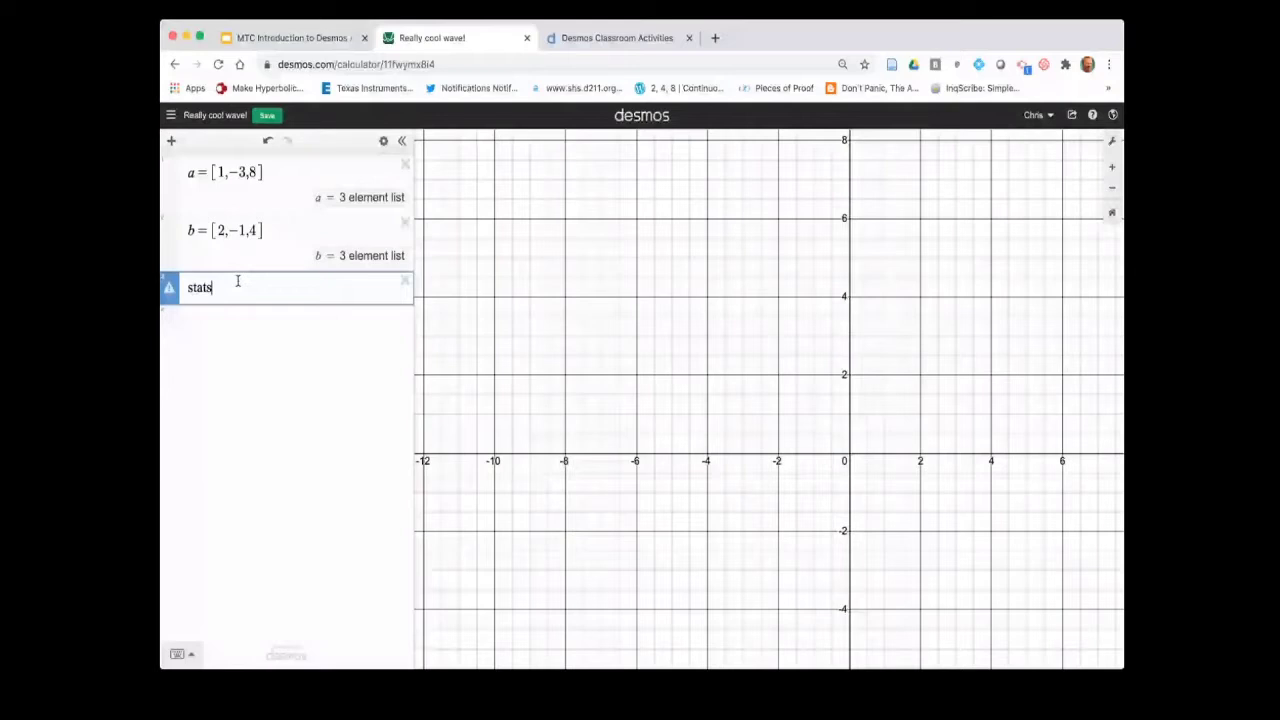
type("(a")
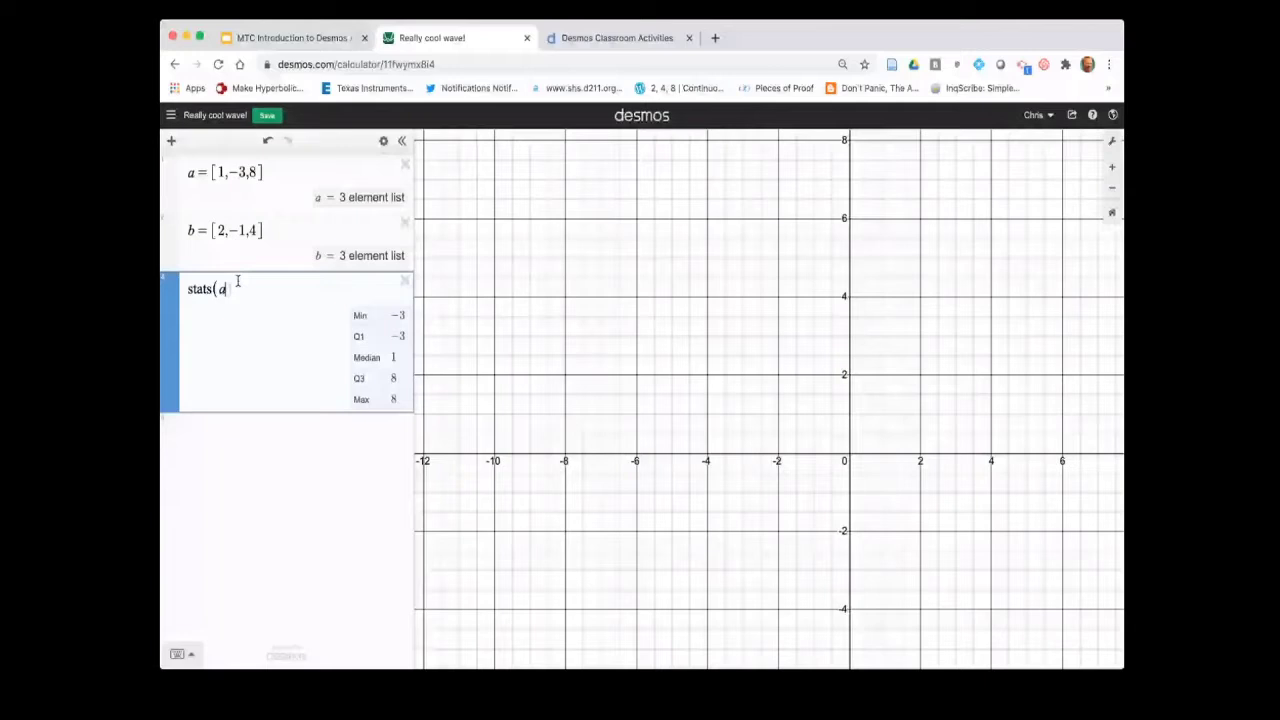
Step: Plot list b with boxplot(b) and change that expression to dotplot(b)
left_click(277, 431)
type("boxplot(")
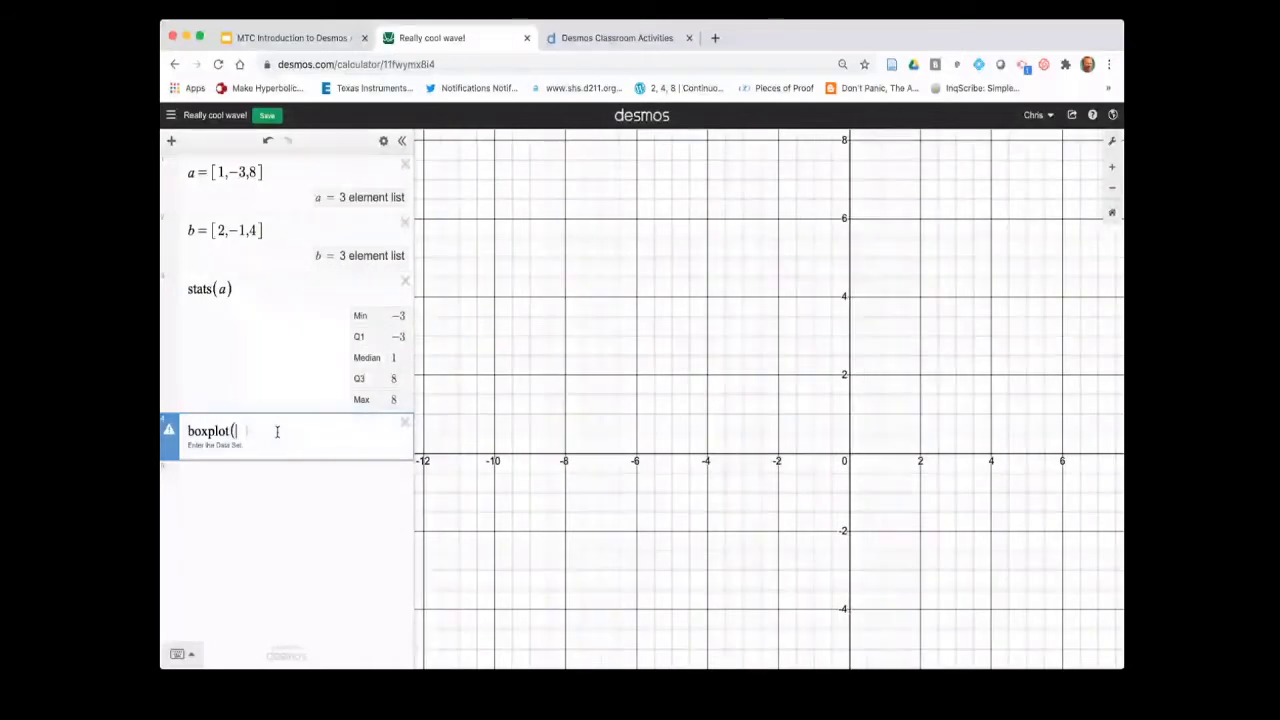
type("b")
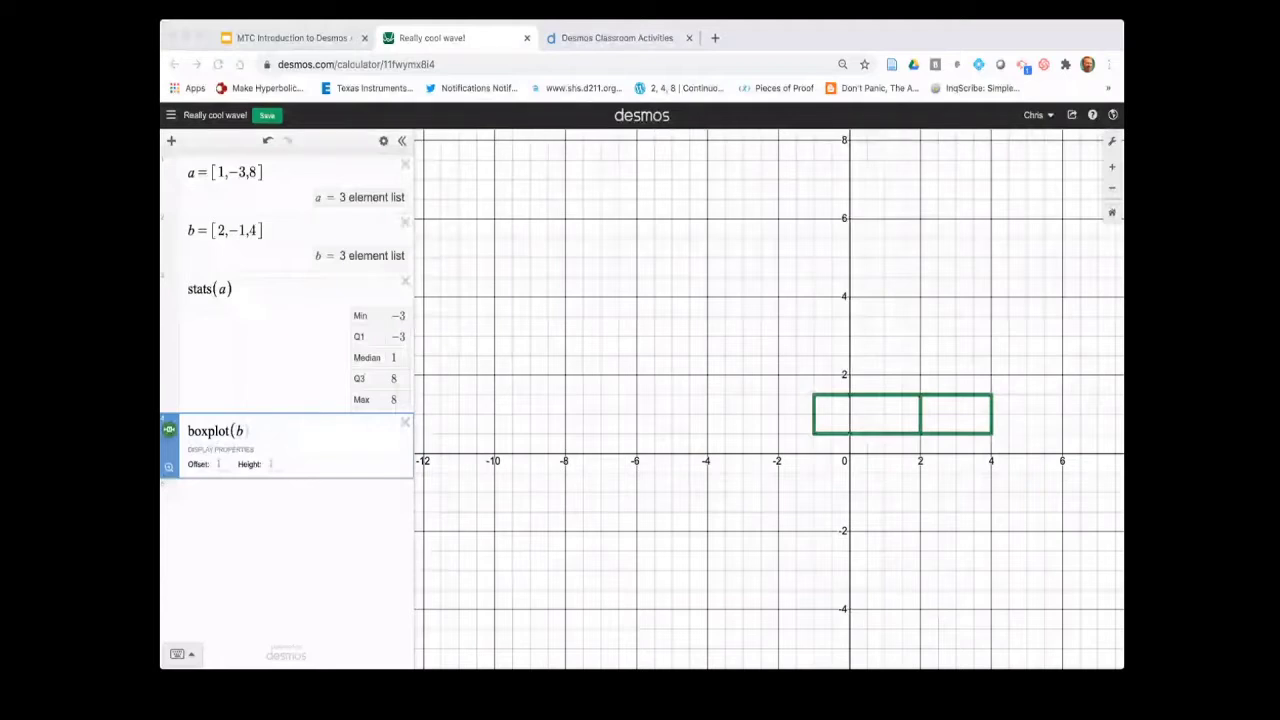
left_click_drag(208, 431, 183, 437)
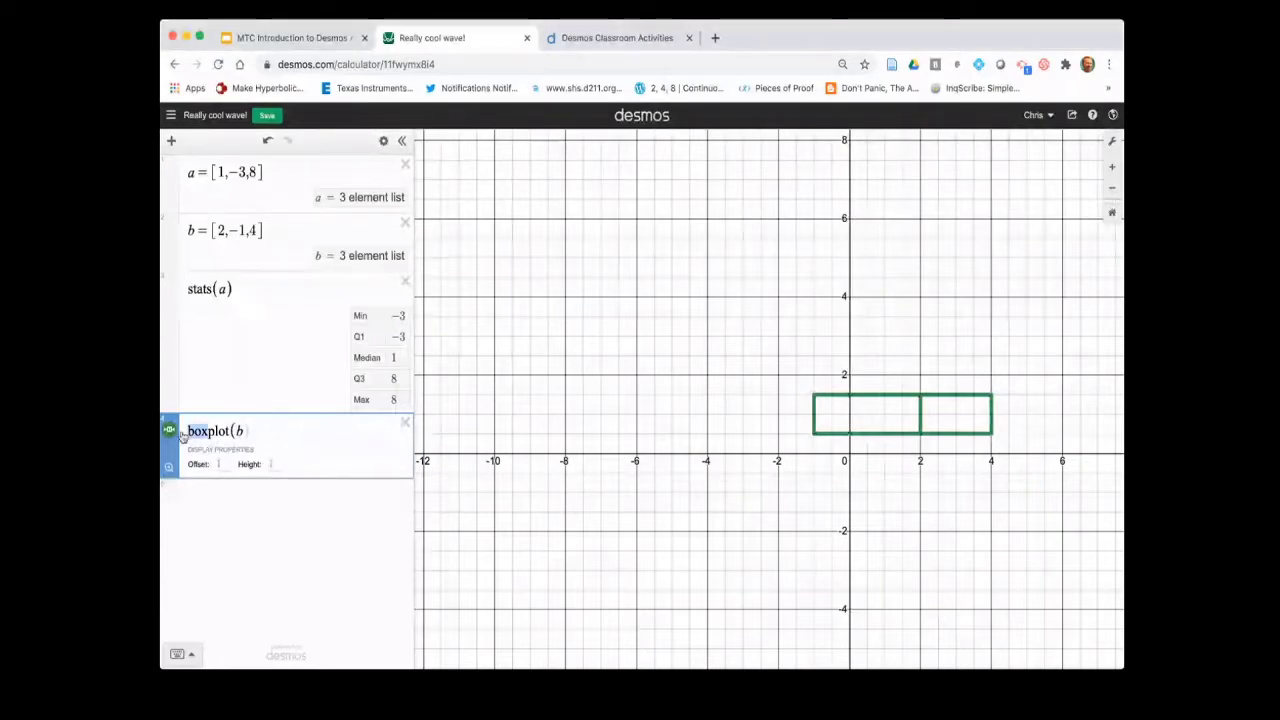
type("dot")
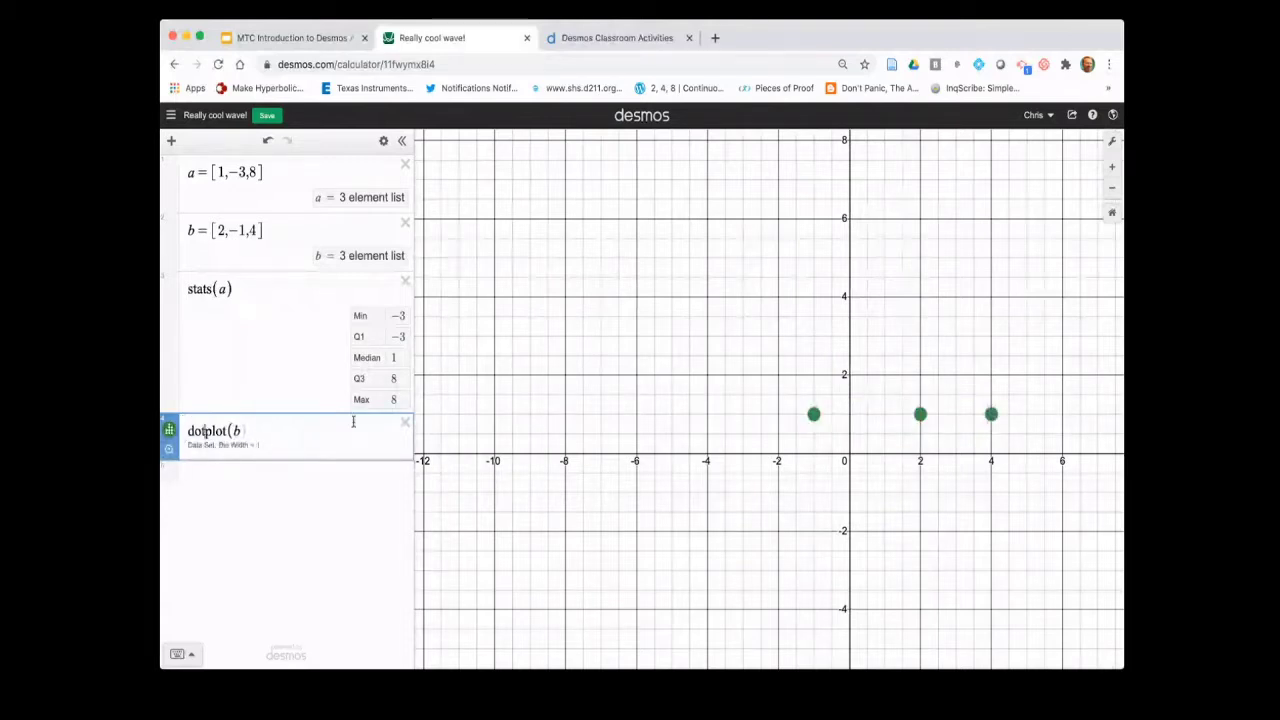
Step: Replace the dot plot and stats expressions with polygon(a,b), using the two lists as coordinates
left_click(404, 423)
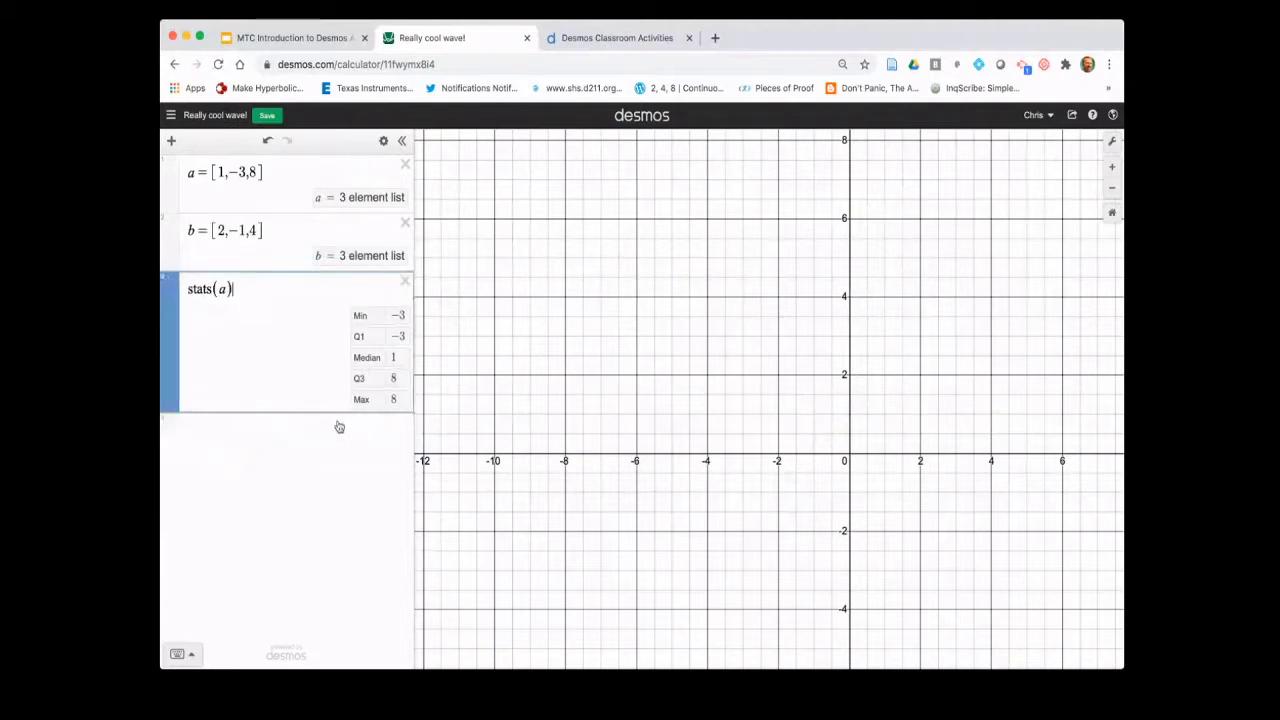
left_click(403, 283)
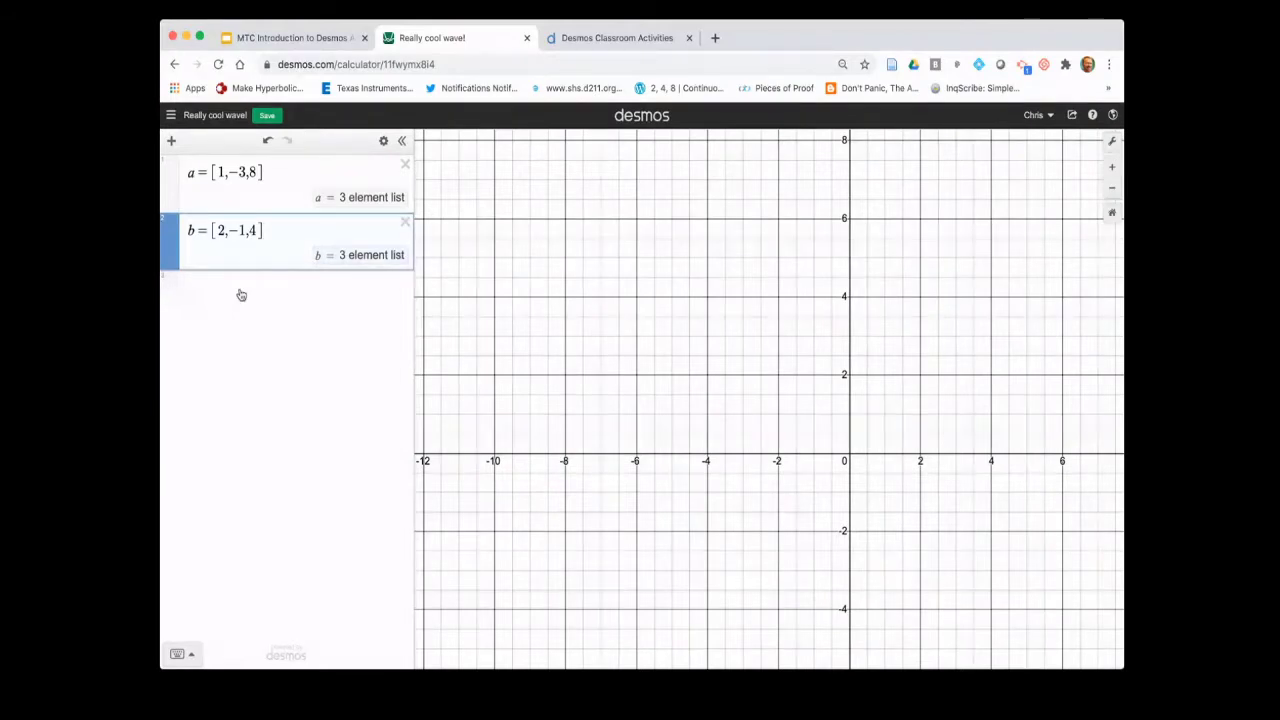
left_click(241, 295)
type("polygon(a,")
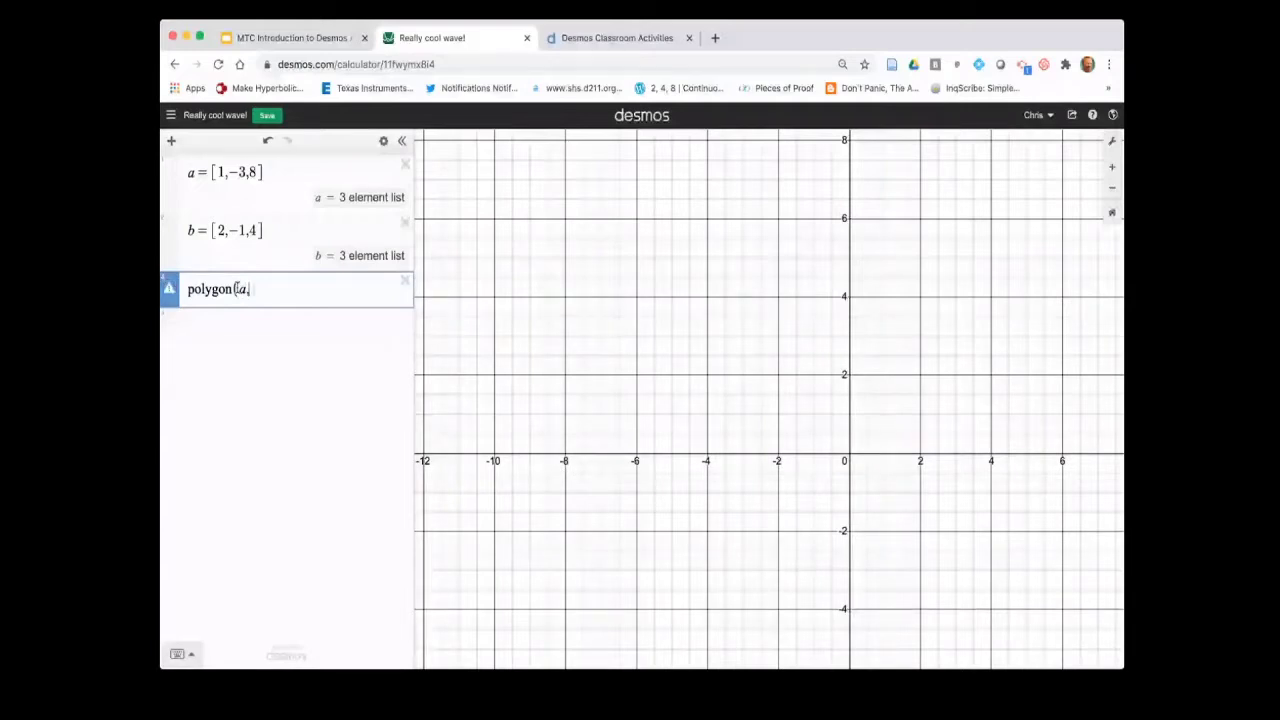
type("b")
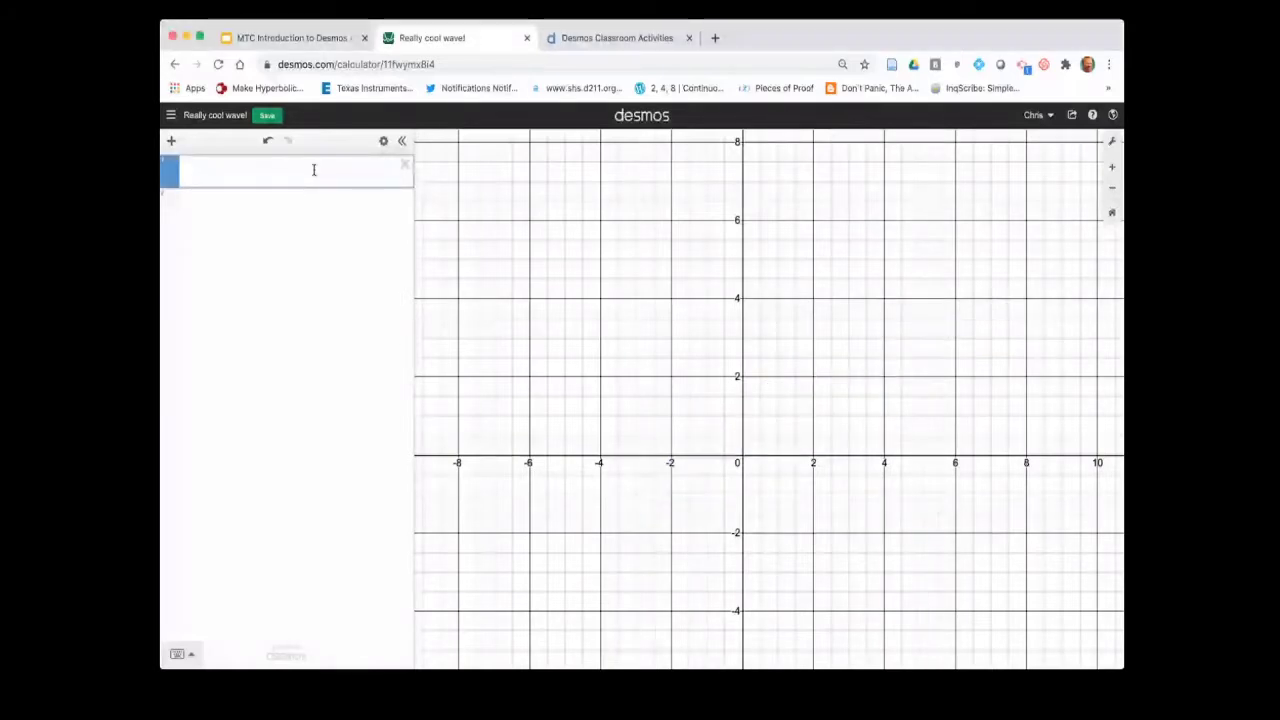
Step: Define the list a = [1,1.1,...,10] and graph the family of parabolas y = x^2 + a
type("a=[1")
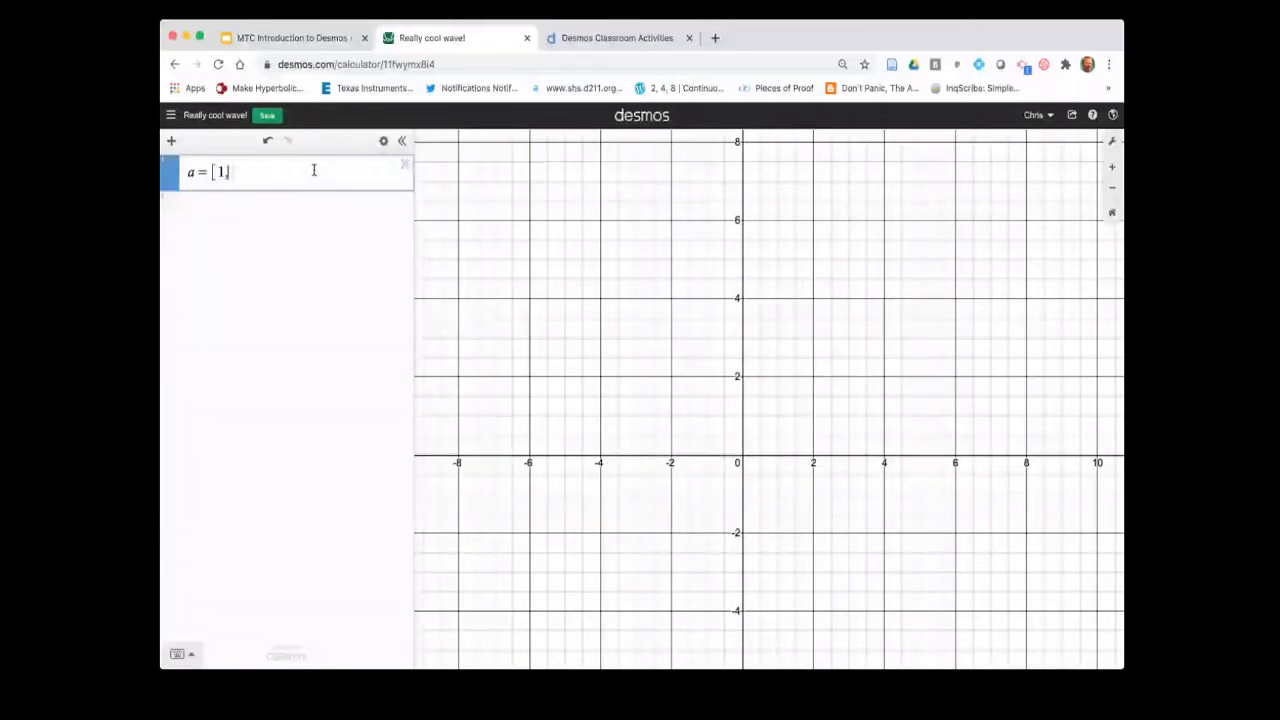
type(",1.1,...,10")
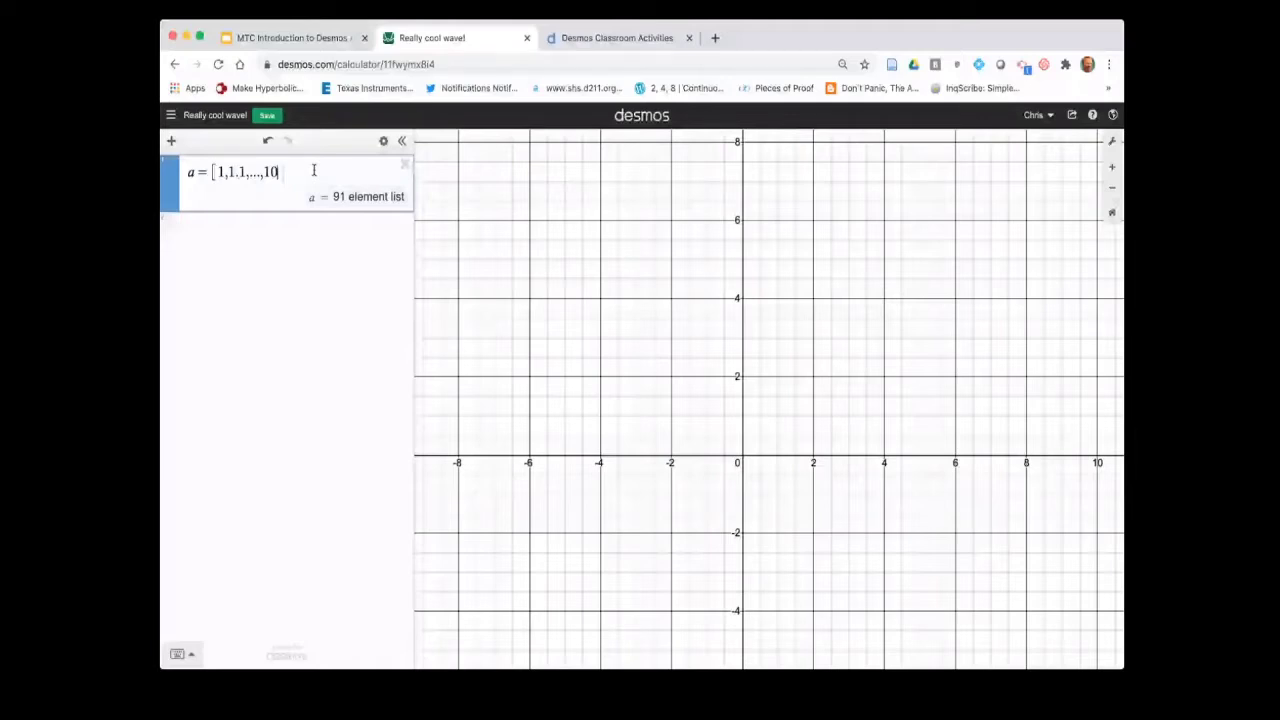
left_click(254, 221)
type("y=x^2")
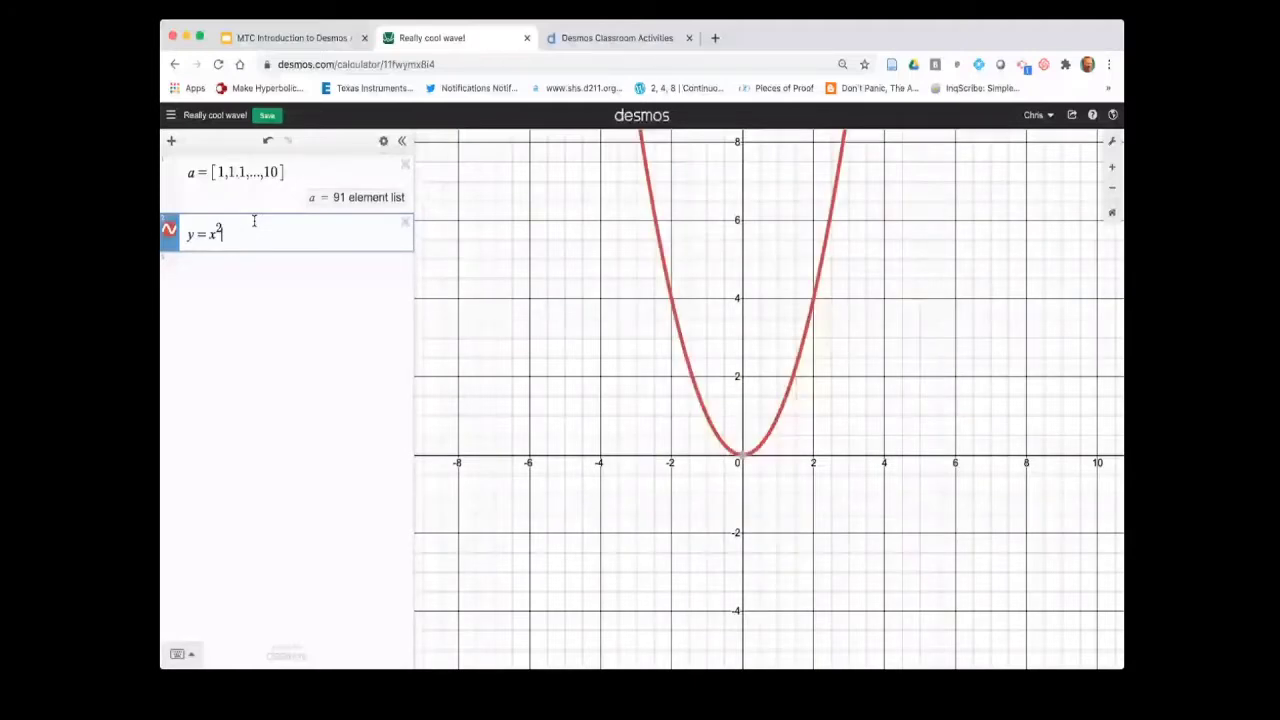
type("+")
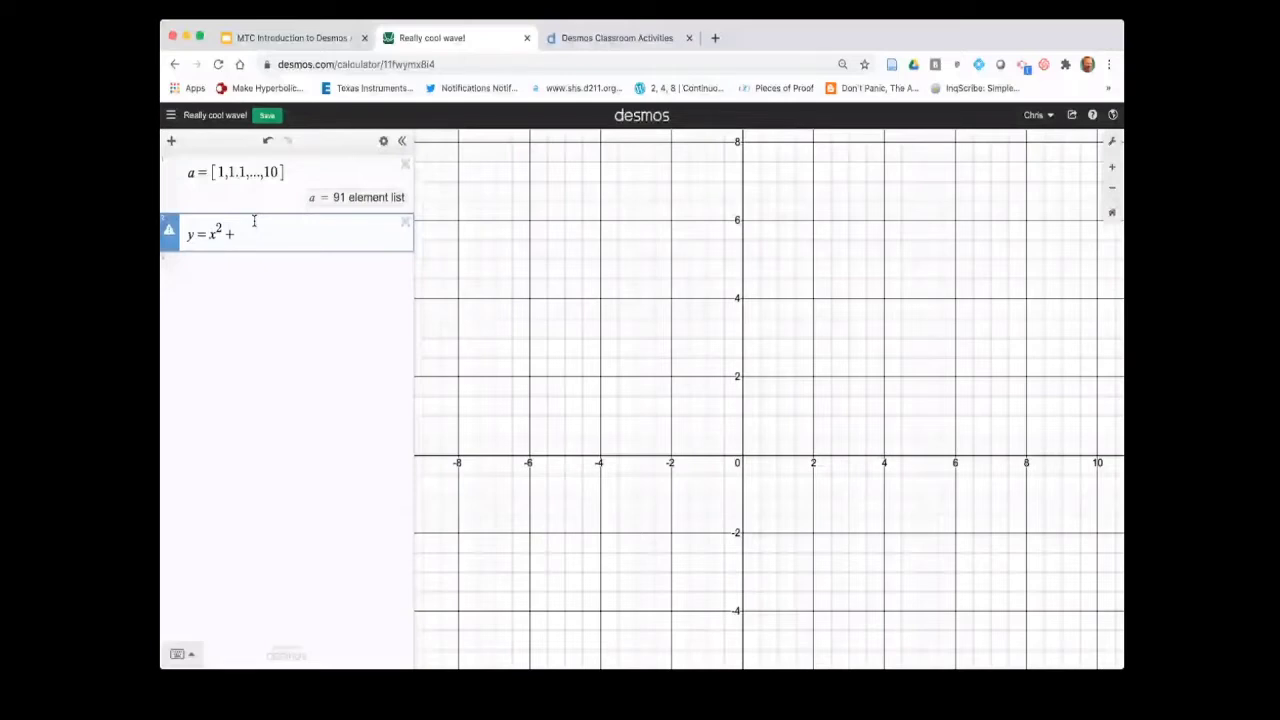
type("a")
left_click_drag(595, 231, 559, 383)
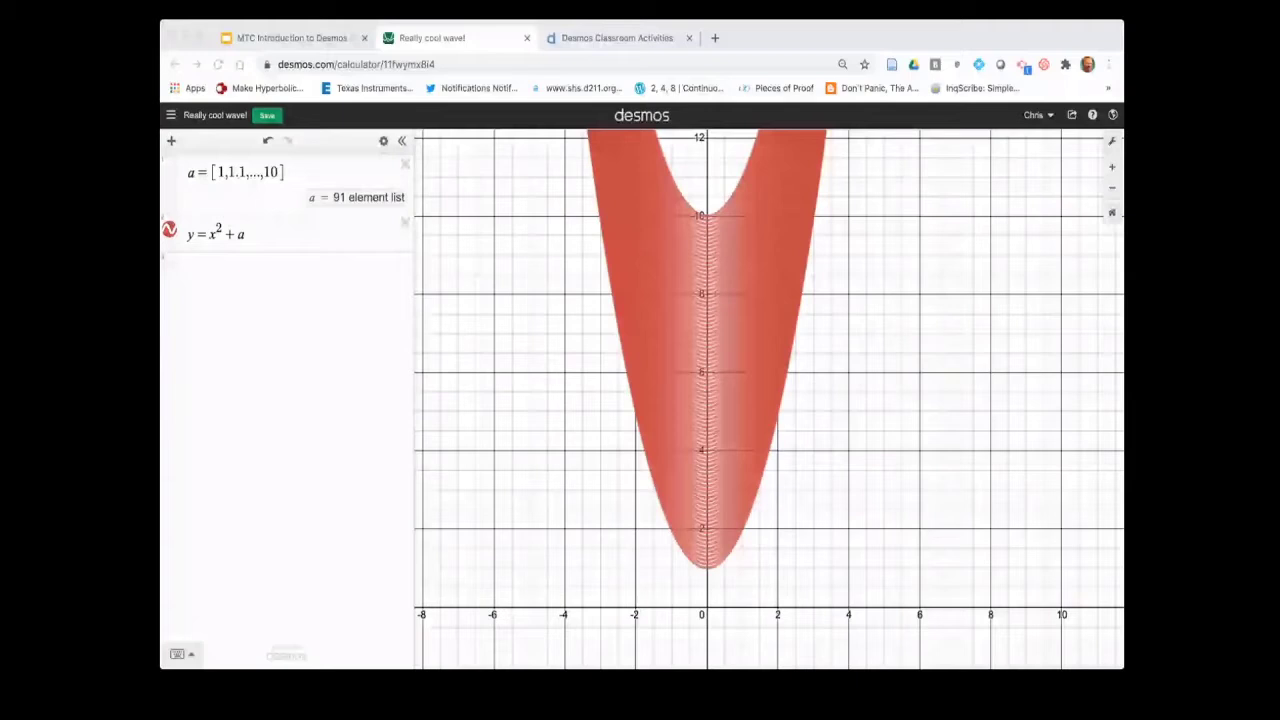
Step: Replace the parabola family with the polar equation r = a to graph concentric circles from the list
left_click(405, 222)
left_click(342, 232)
type("r = ")
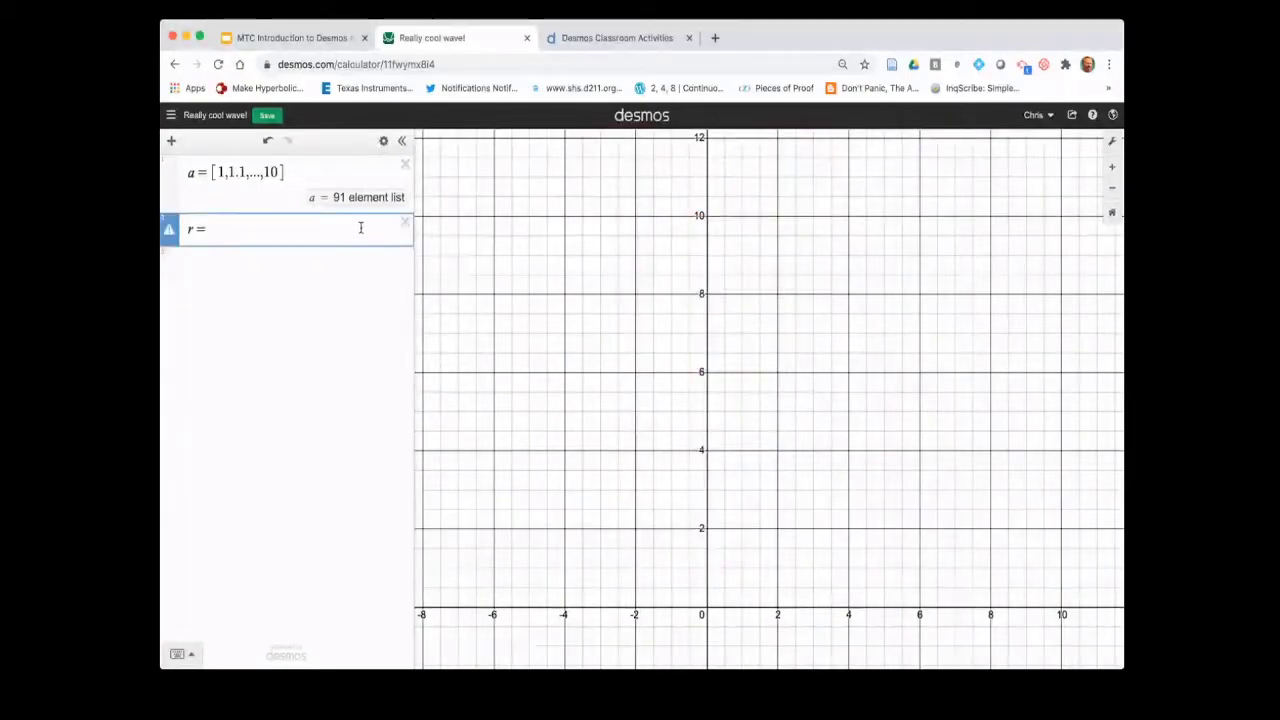
type("a")
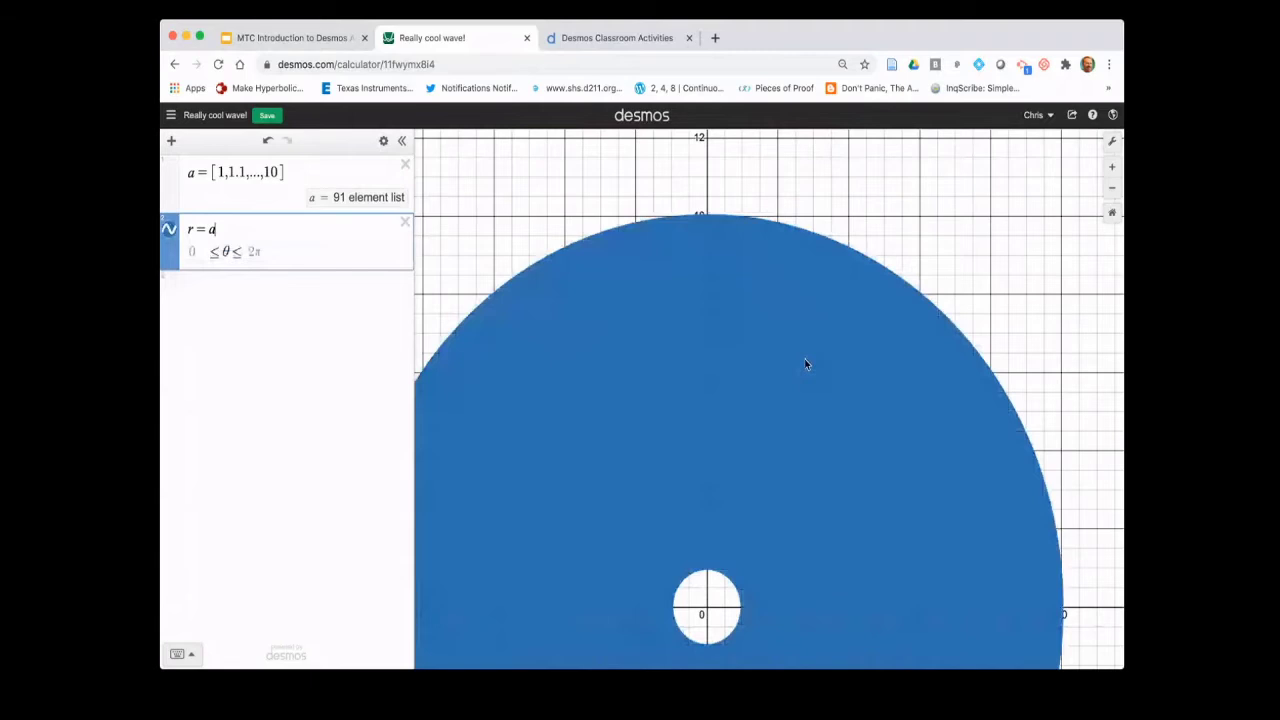
left_click_drag(804, 363, 827, 213)
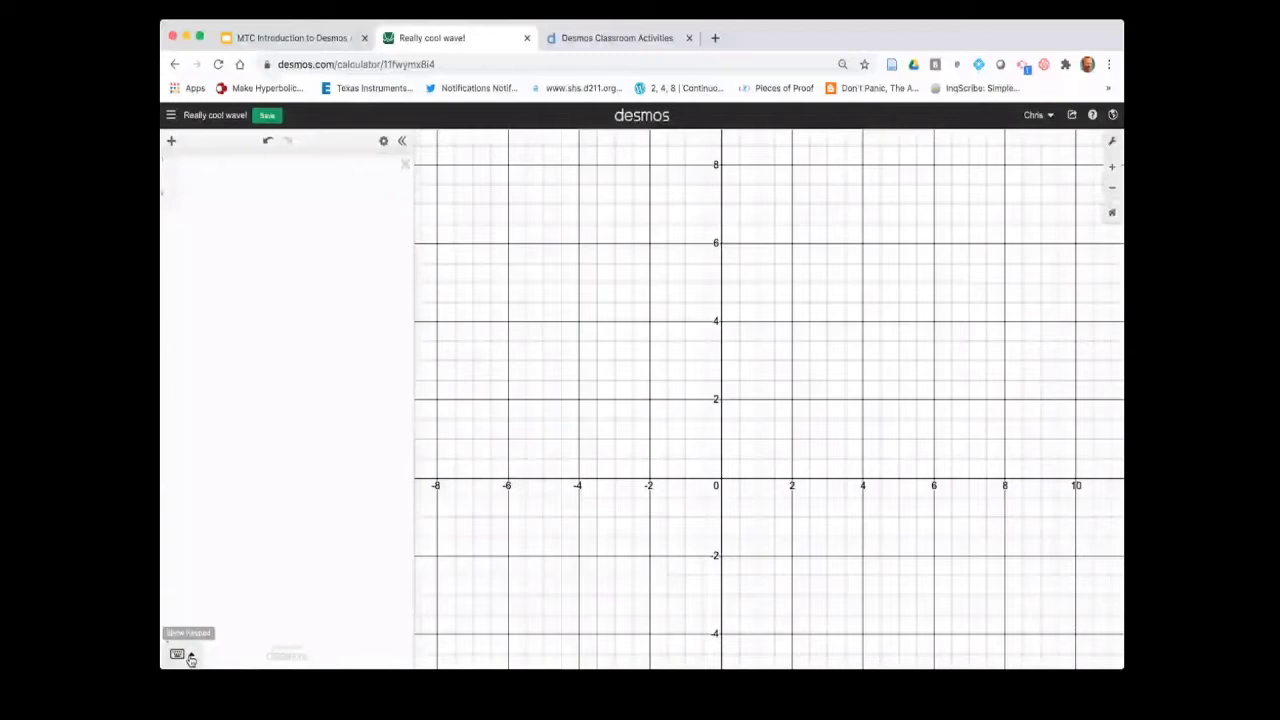
Step: Show the on-screen keypad, look through its Trig and Misc functions, and hide it again
left_click(190, 658)
left_click(838, 580)
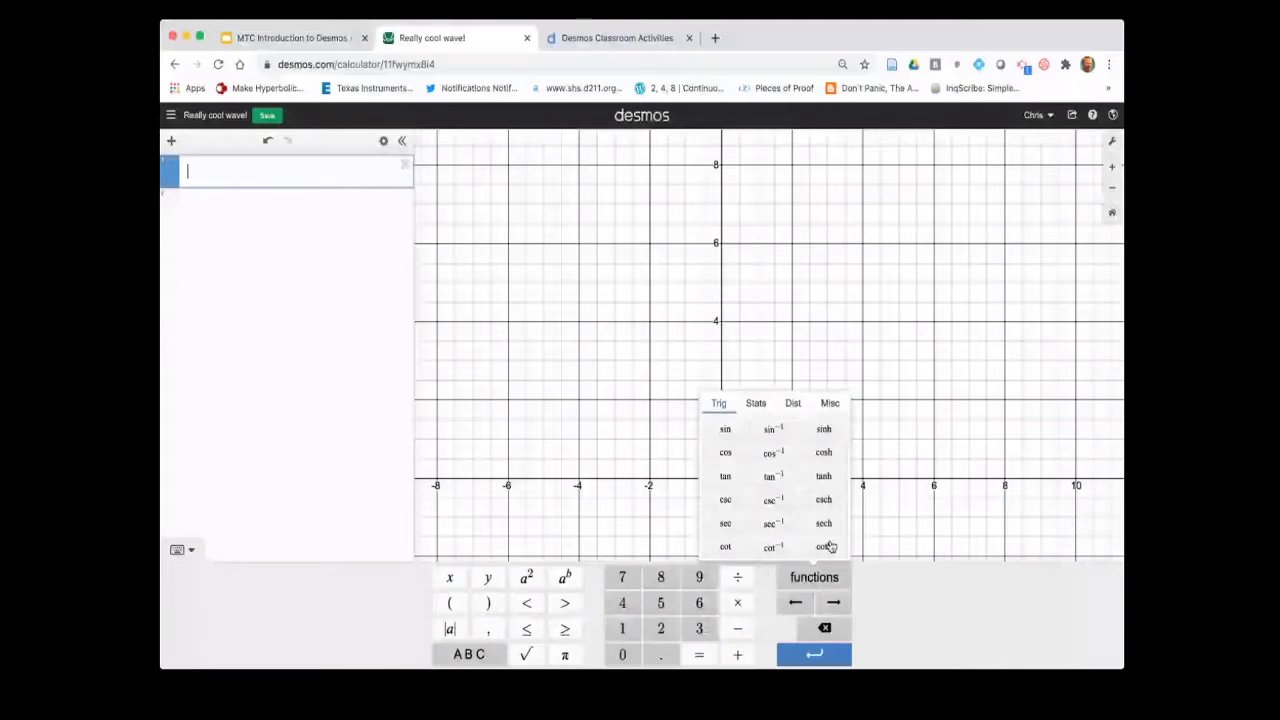
left_click(830, 404)
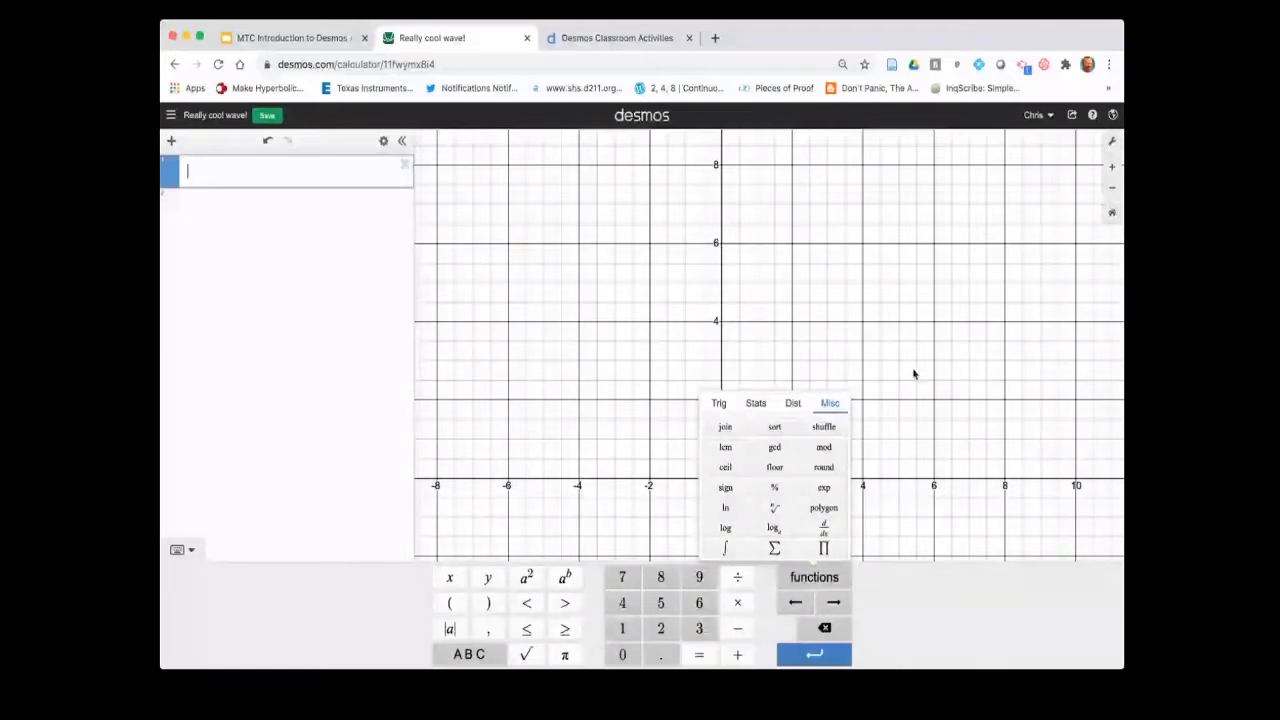
left_click(184, 549)
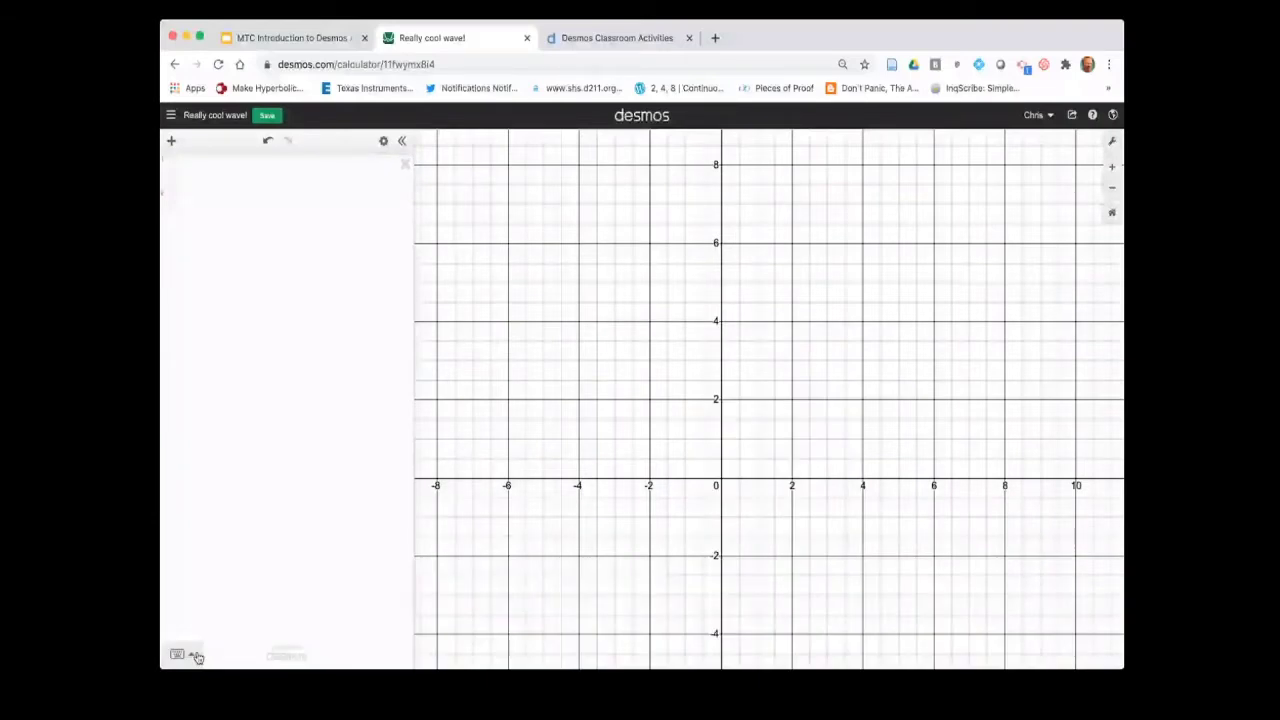
left_click(197, 657)
key("Escape")
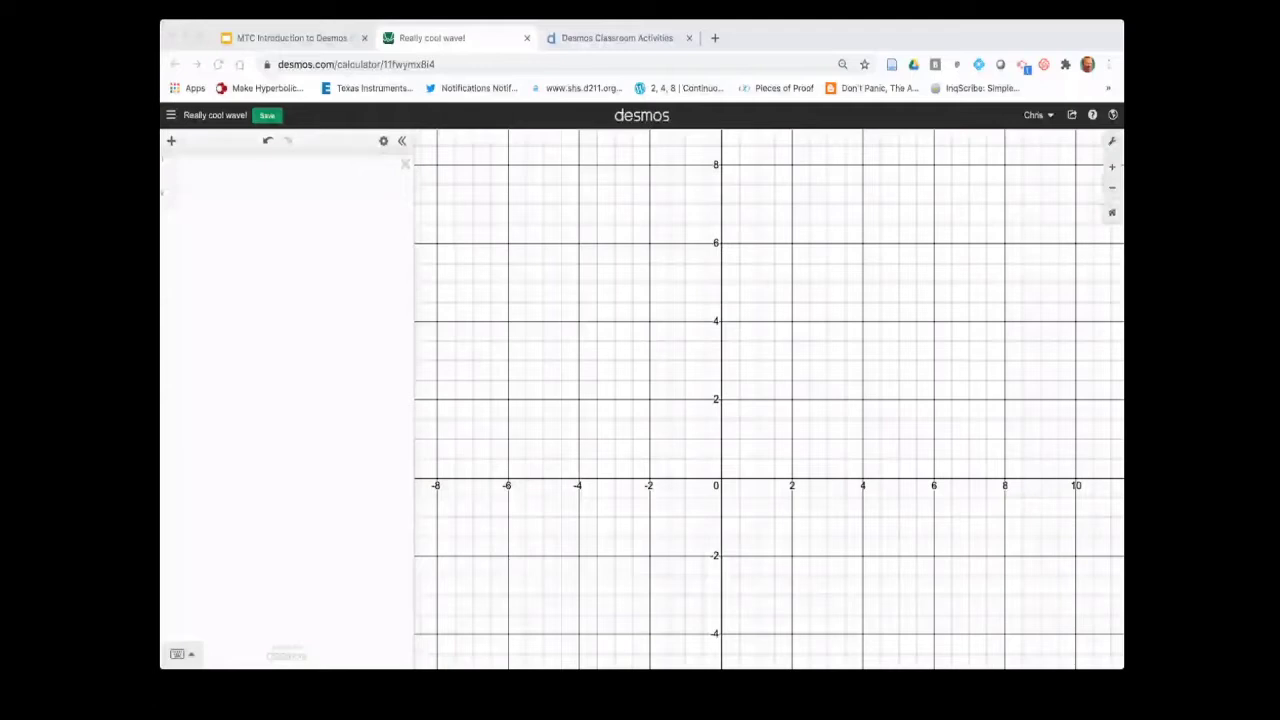
Step: Switch to the Google Slides presentation and view the Desmos Calculator slide
left_click(166, 253)
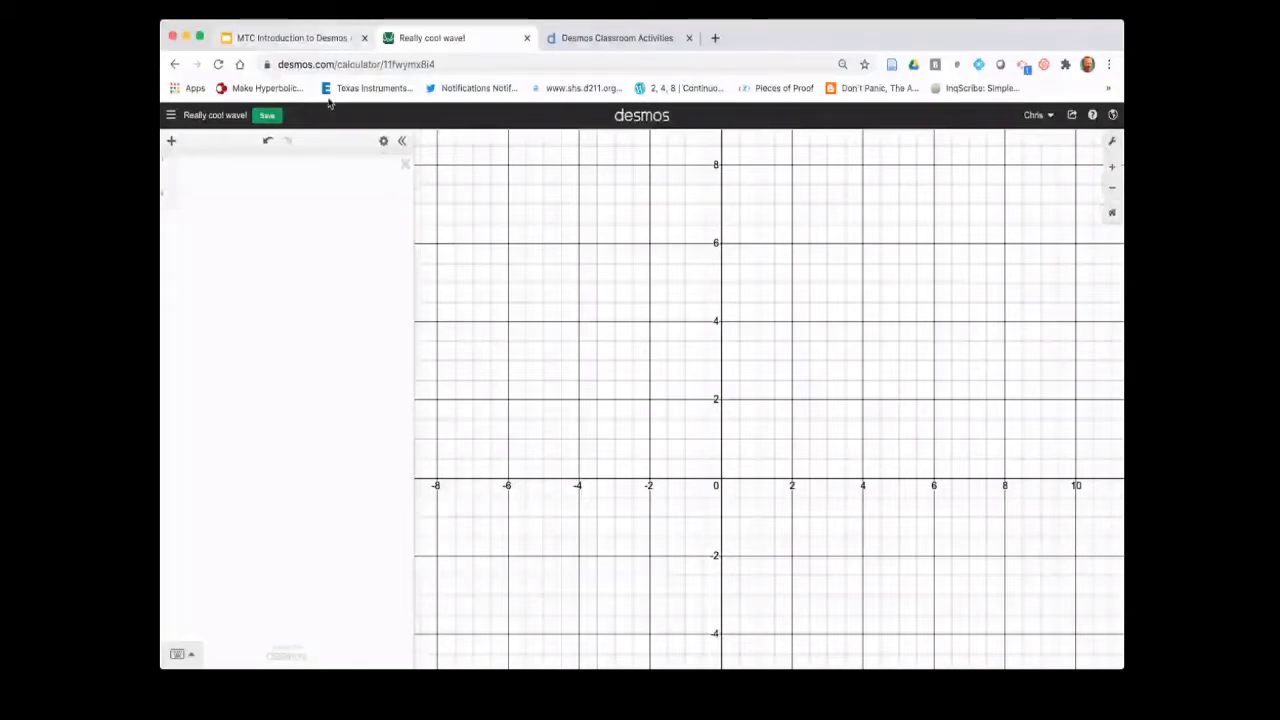
key("ctrl+shift+Tab")
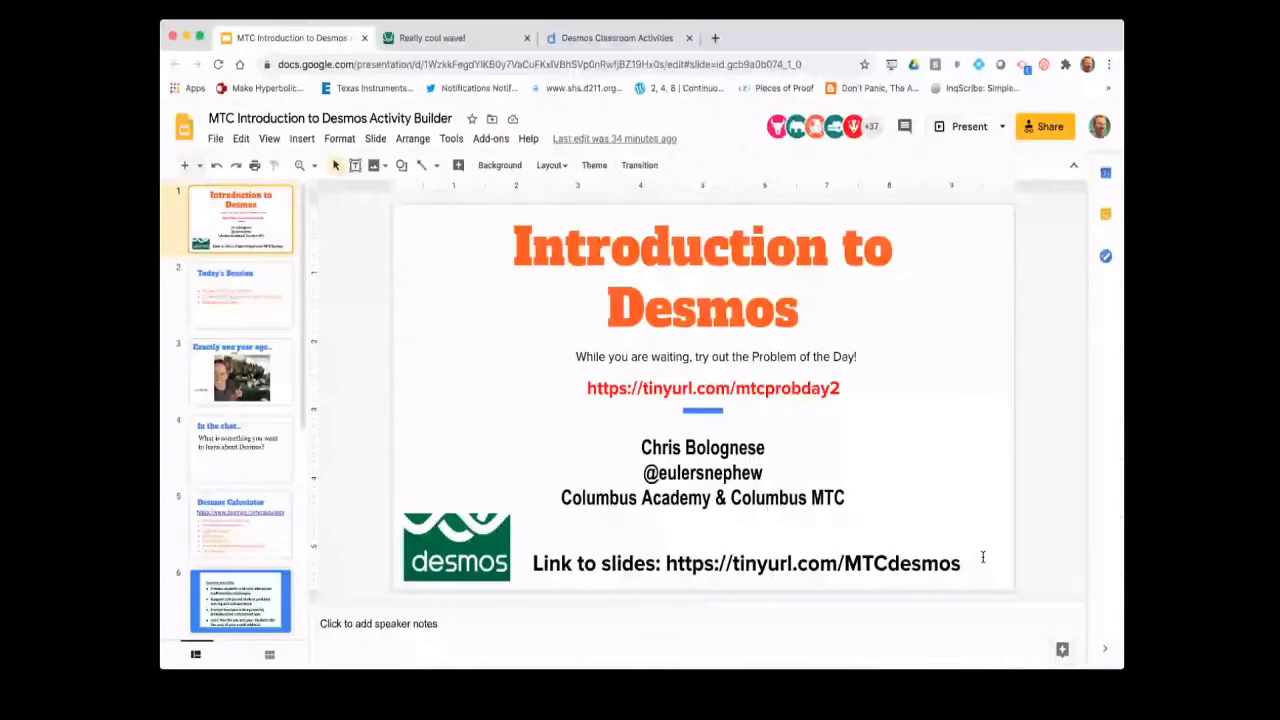
double_click(983, 557)
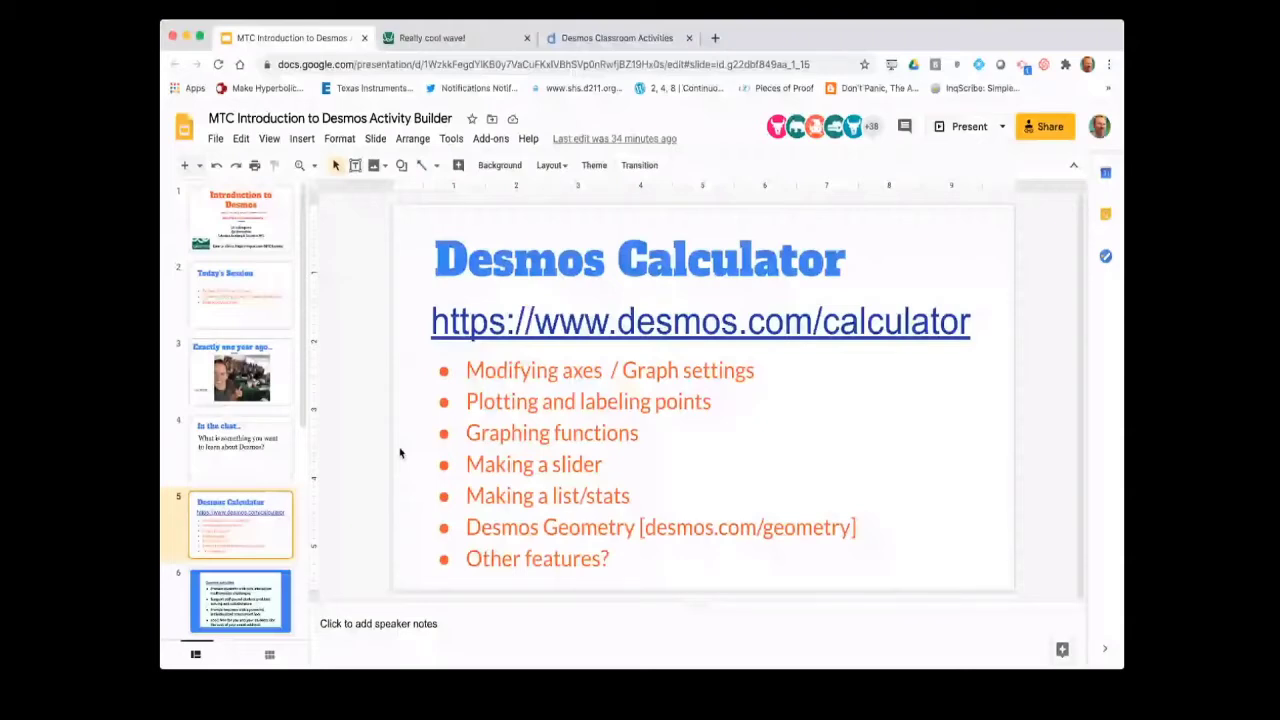
Step: Open desmos.com/geometry in a new browser tab
key("super+t")
type("desmos.com/geo")
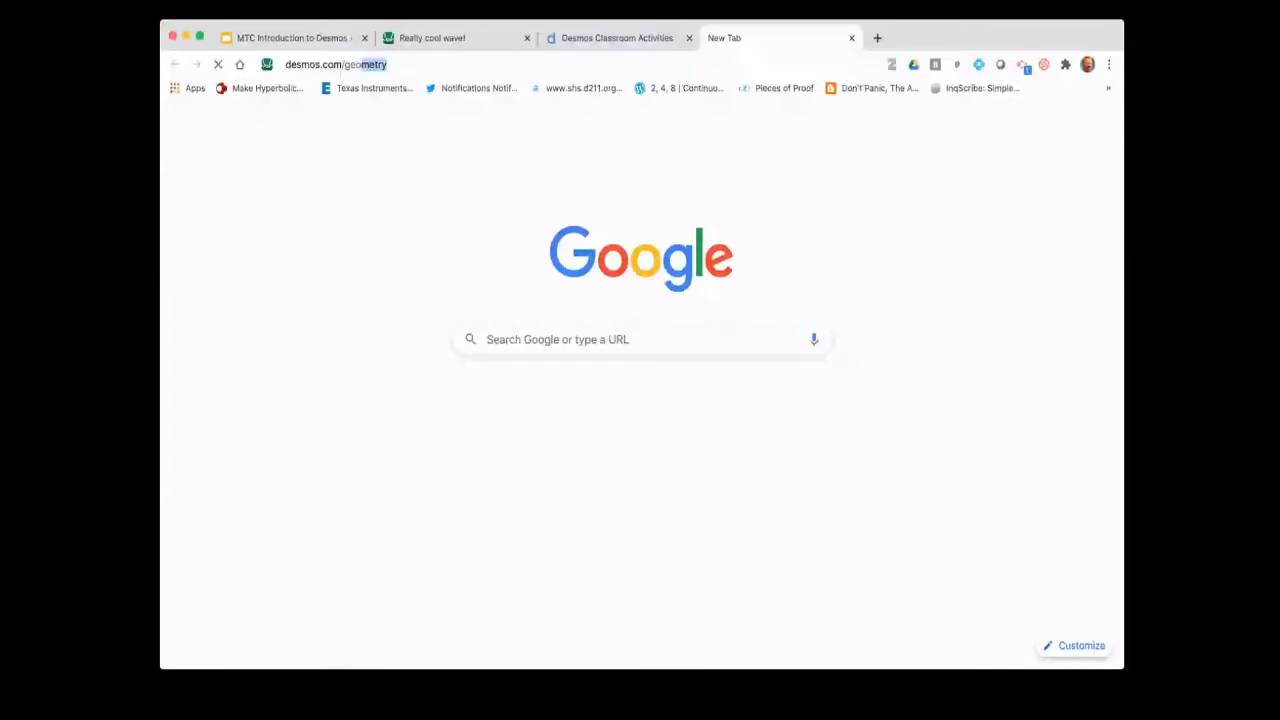
key("Return")
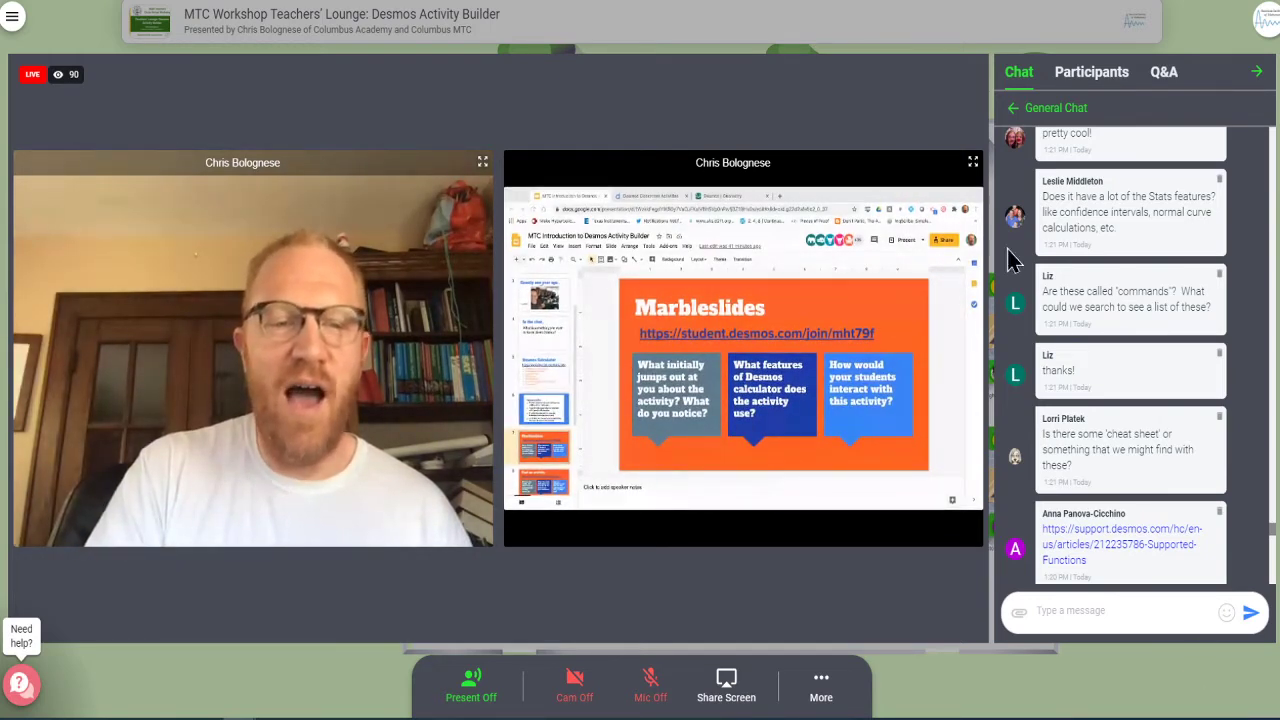
Step: Enlarge the presenter's shared screen showing the Marbleslides slide to full screen
left_click(973, 162)
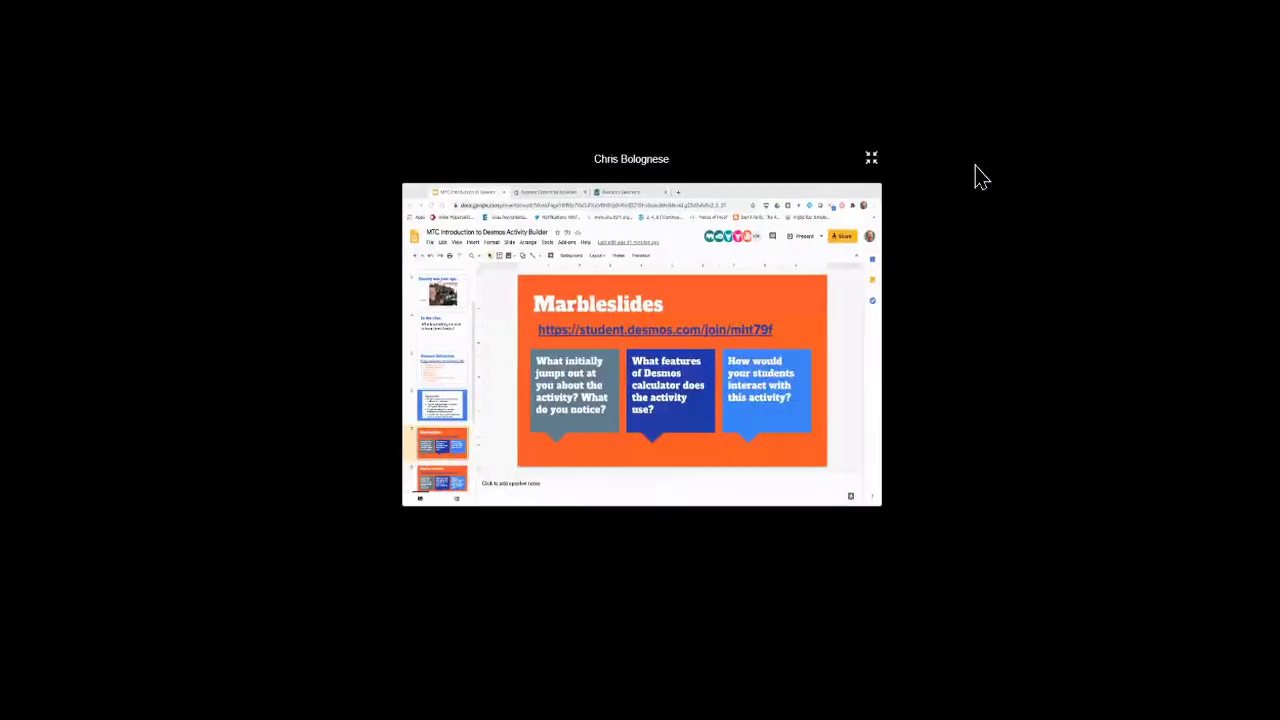
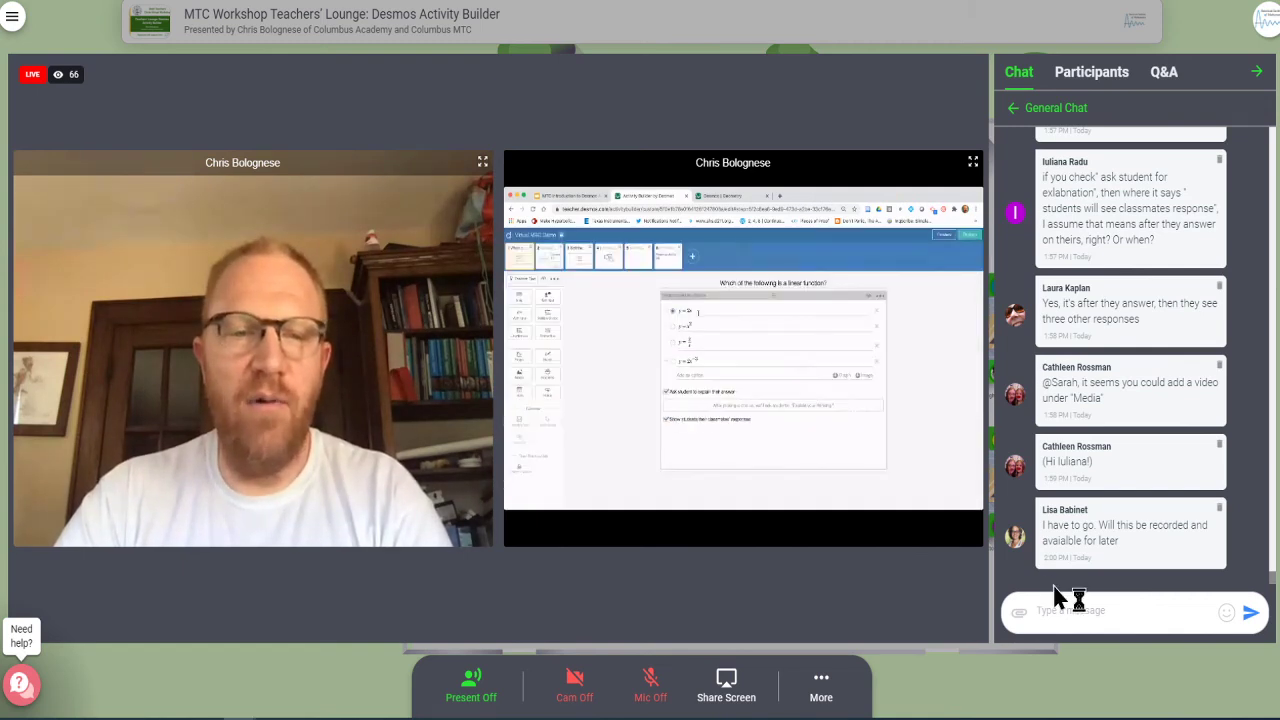
Step: Answer the recording question in the general chat with two messages: "yes!" and "I am recording now, and it will be up on our website"
type("yes!")
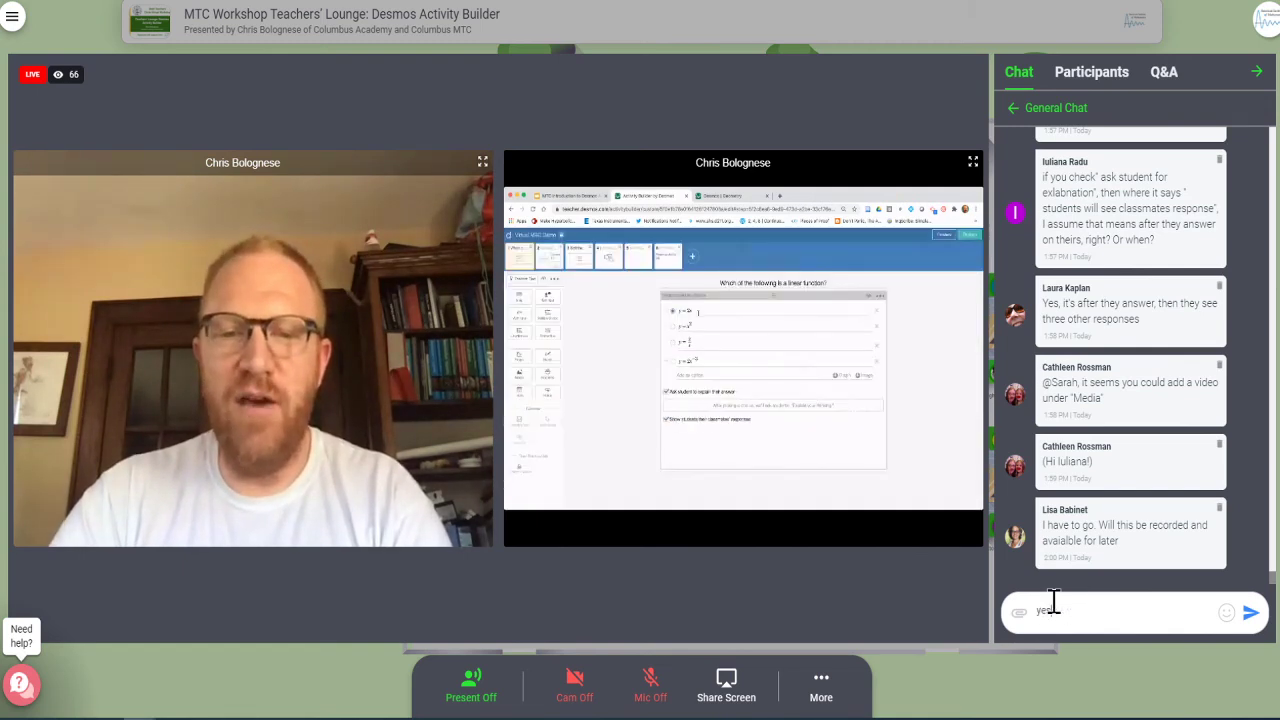
key("Return")
type("I am recording")
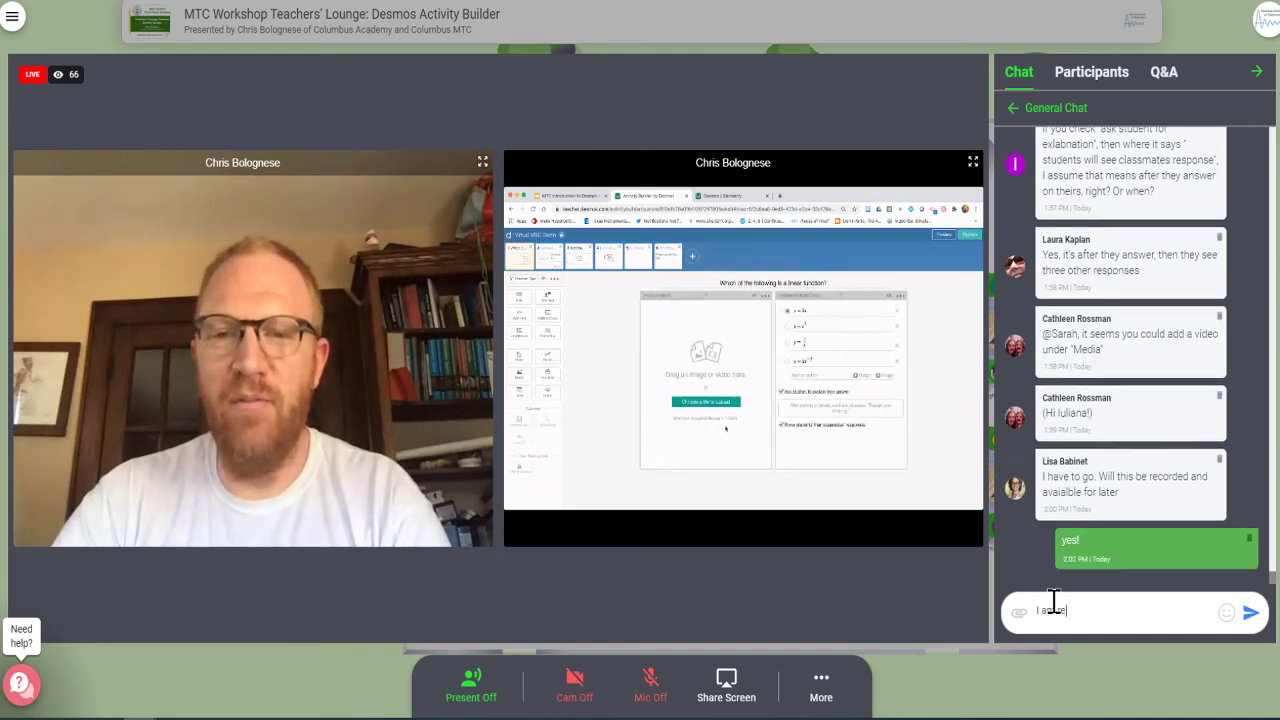
type(" now")
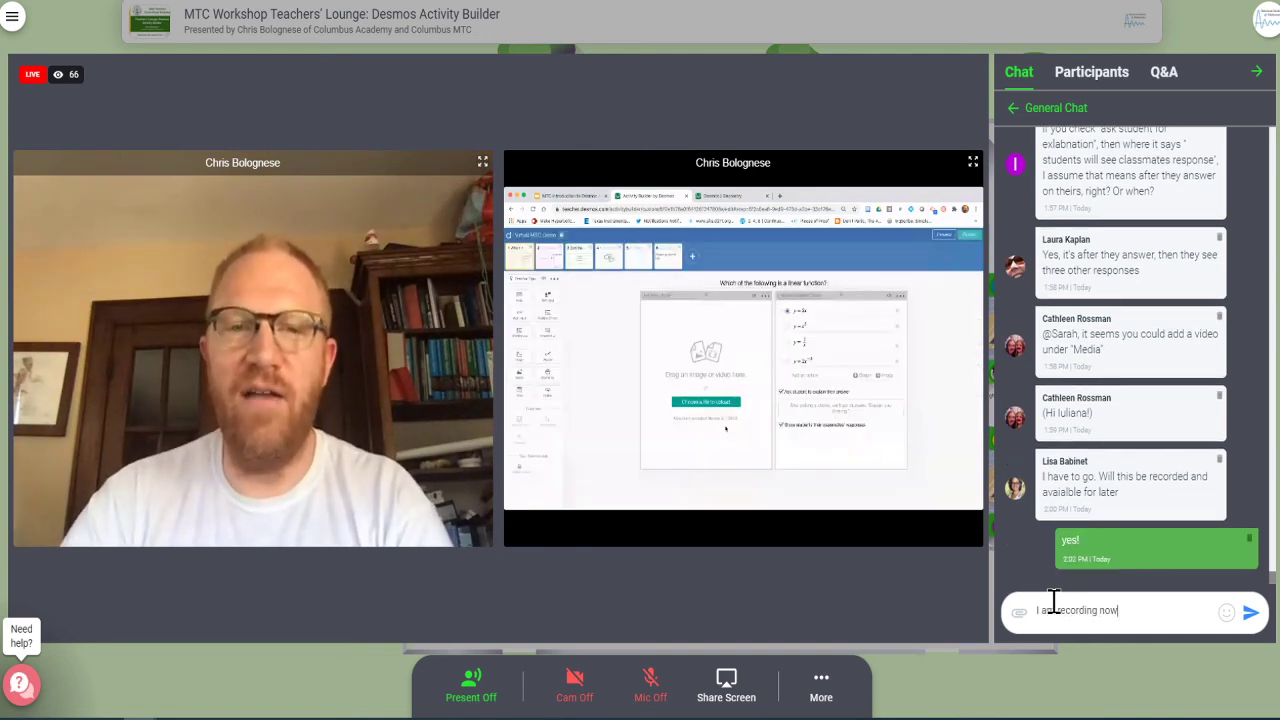
type(", and it will be")
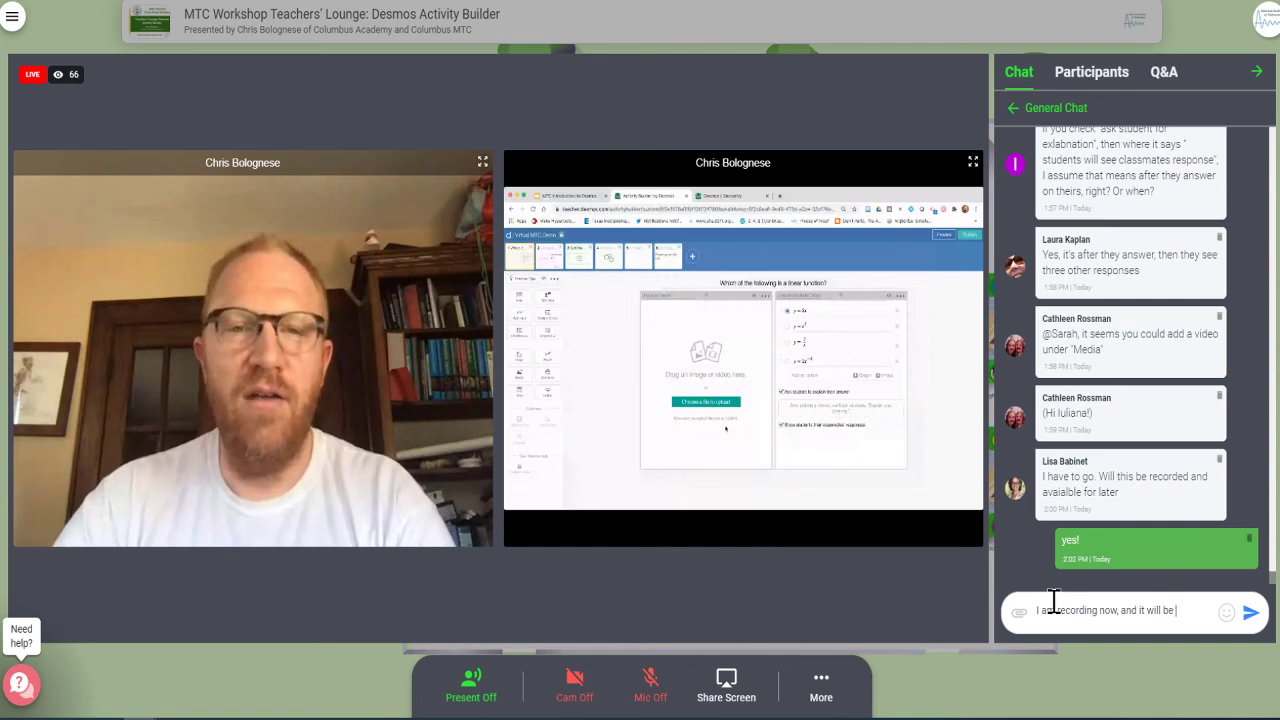
type(" up on")
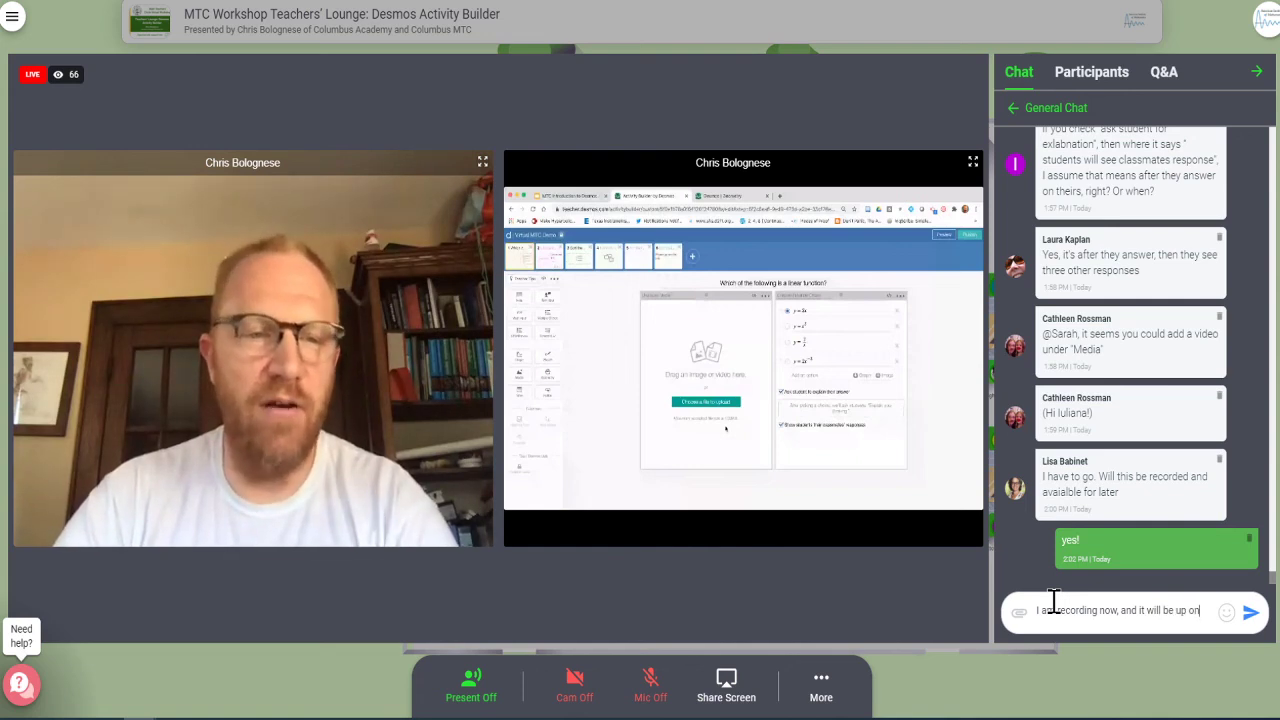
type(" our website")
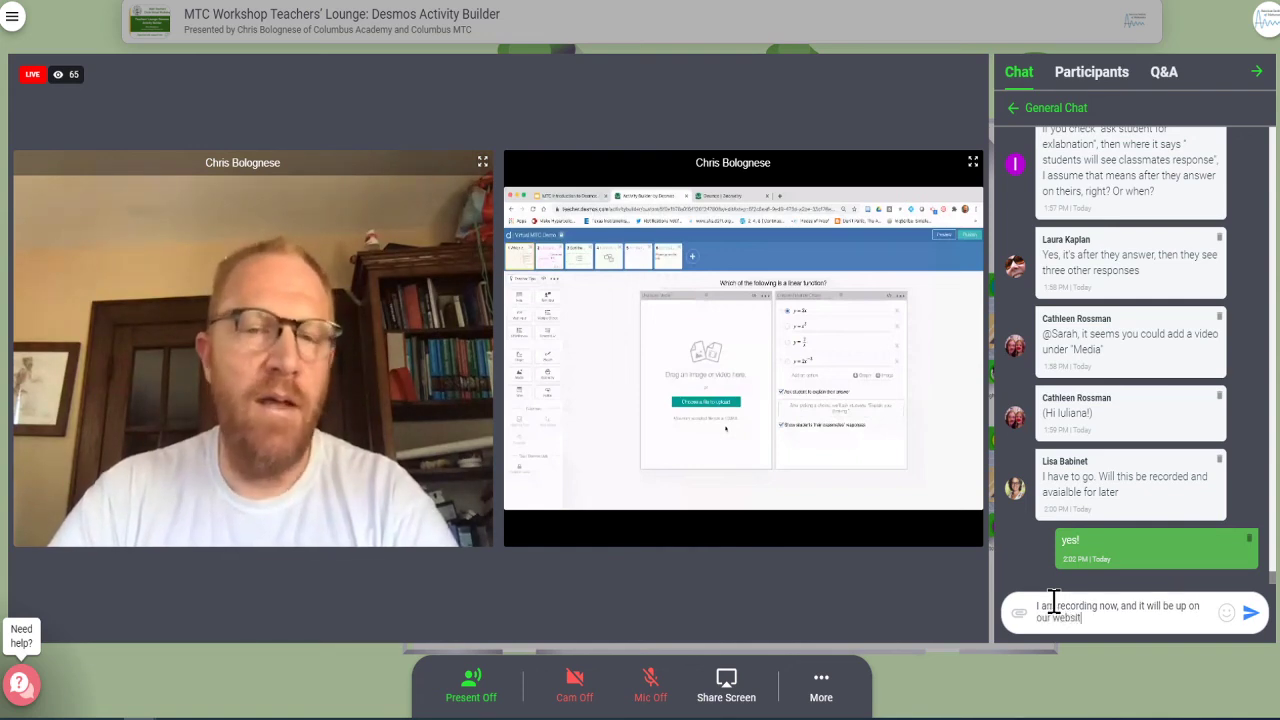
key("Return")
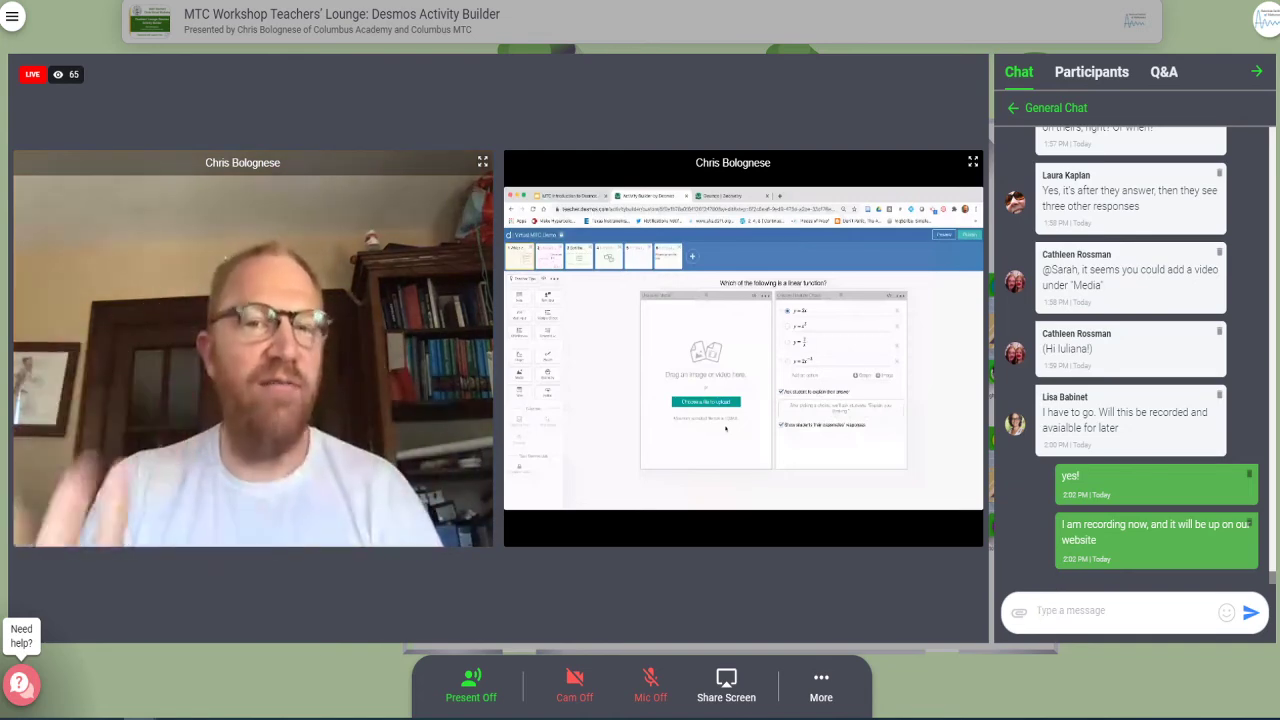